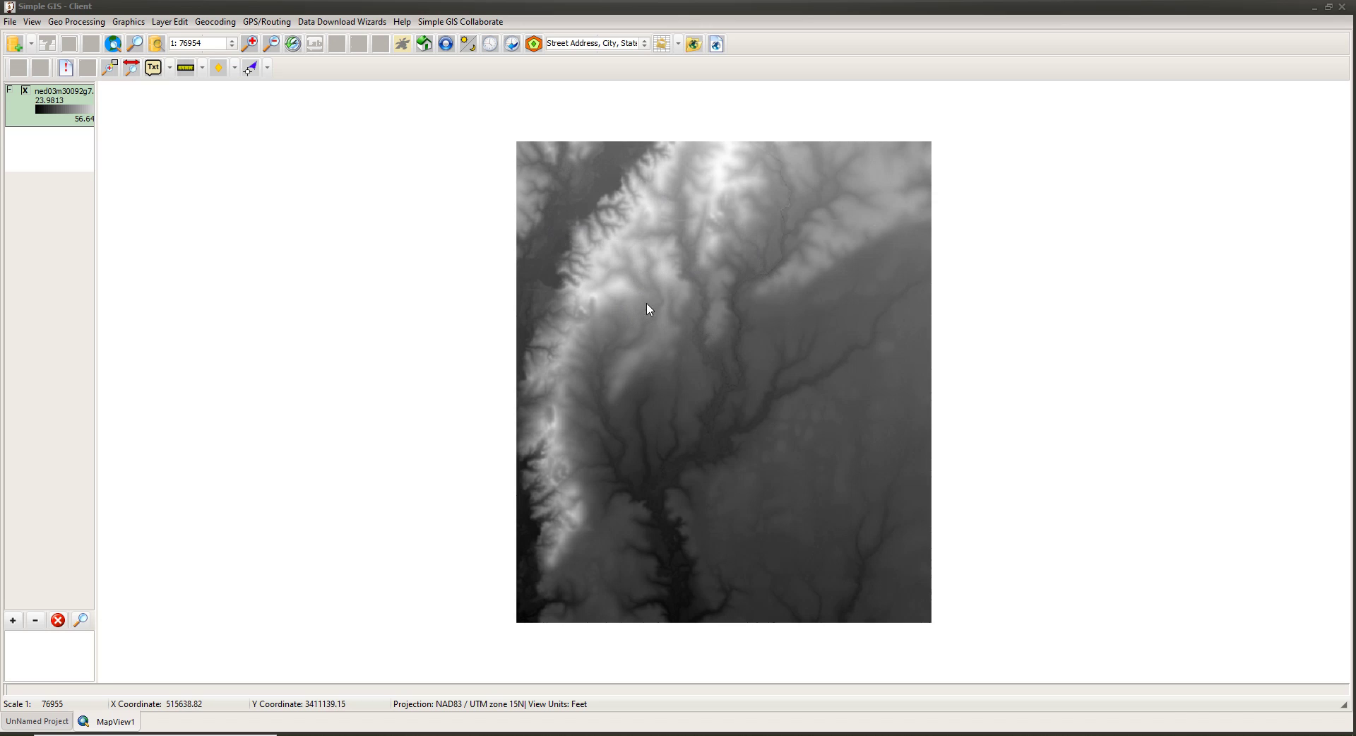
# Step: Widen the layer list so the full layer name fits
pyautogui.click(96, 190)
pyautogui.moveTo(96, 190); pyautogui.dragTo(129, 200)
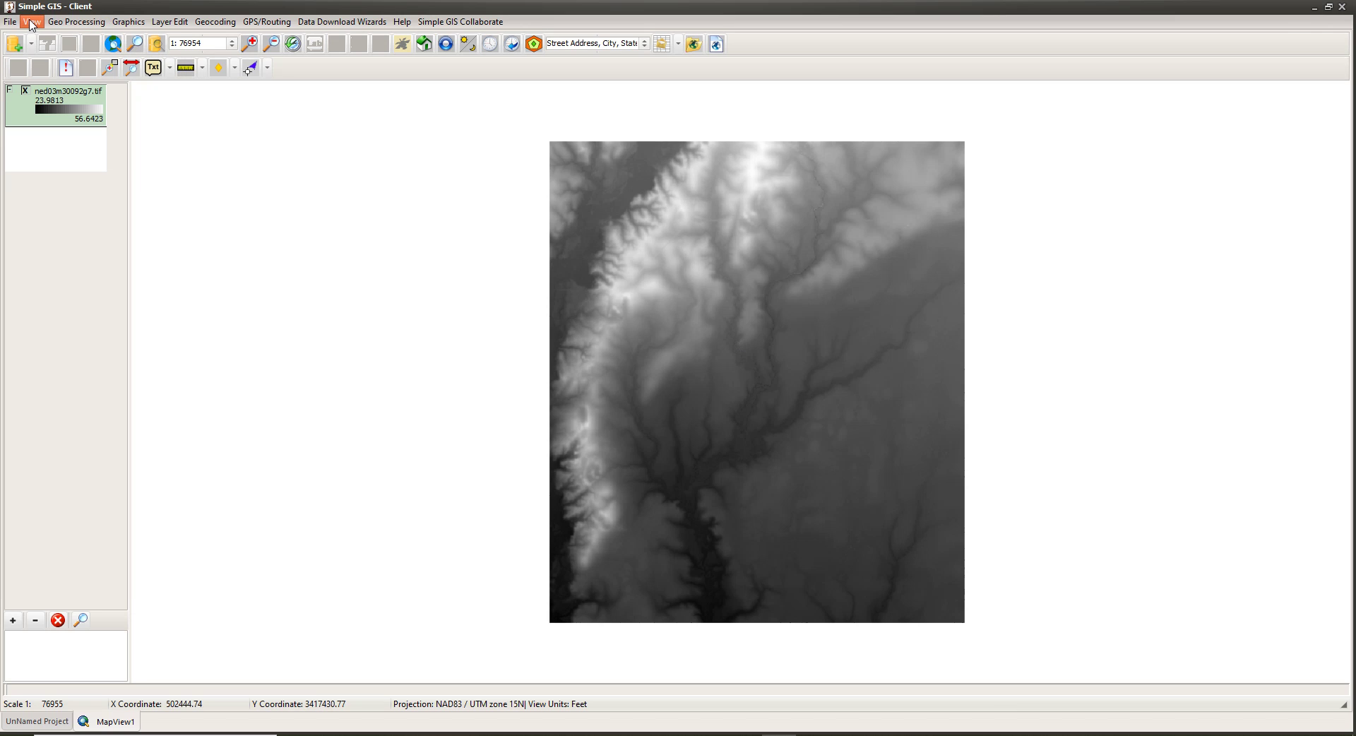
pyautogui.click(89, 29)
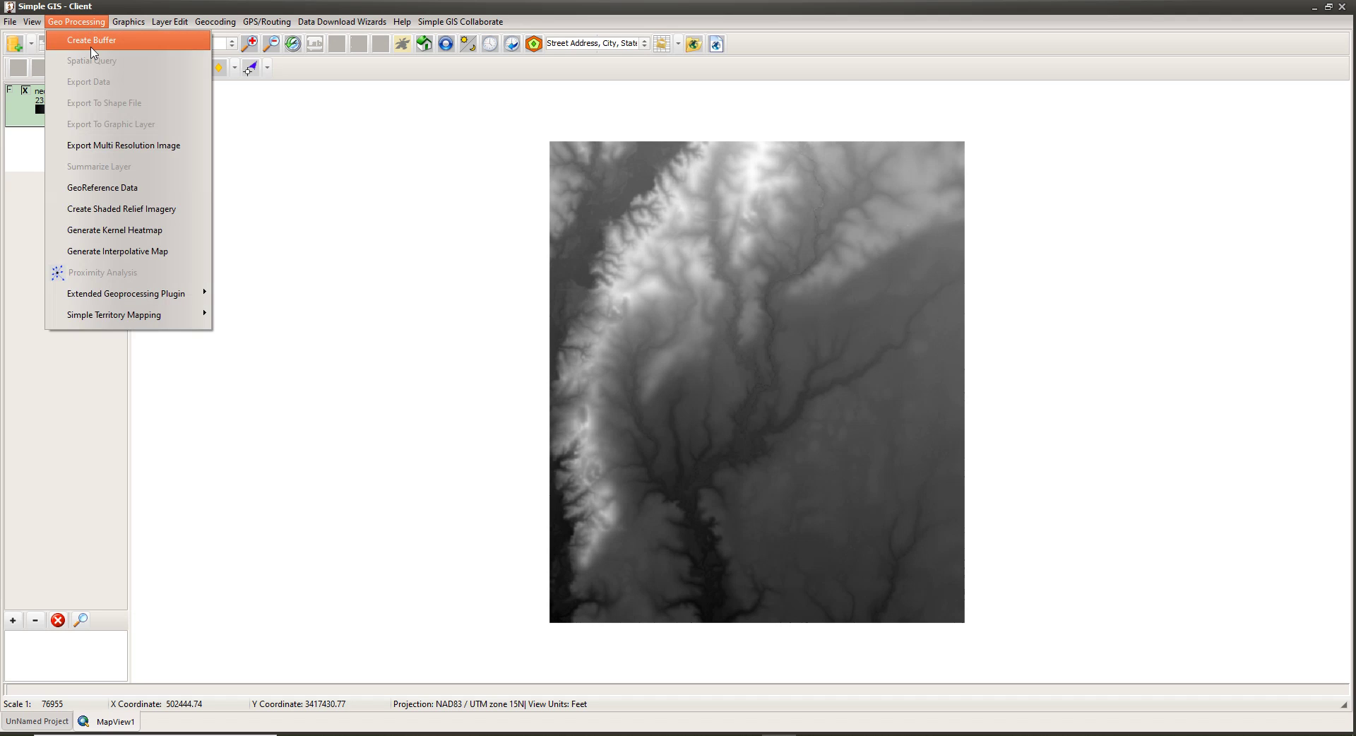
pyautogui.click(140, 217)
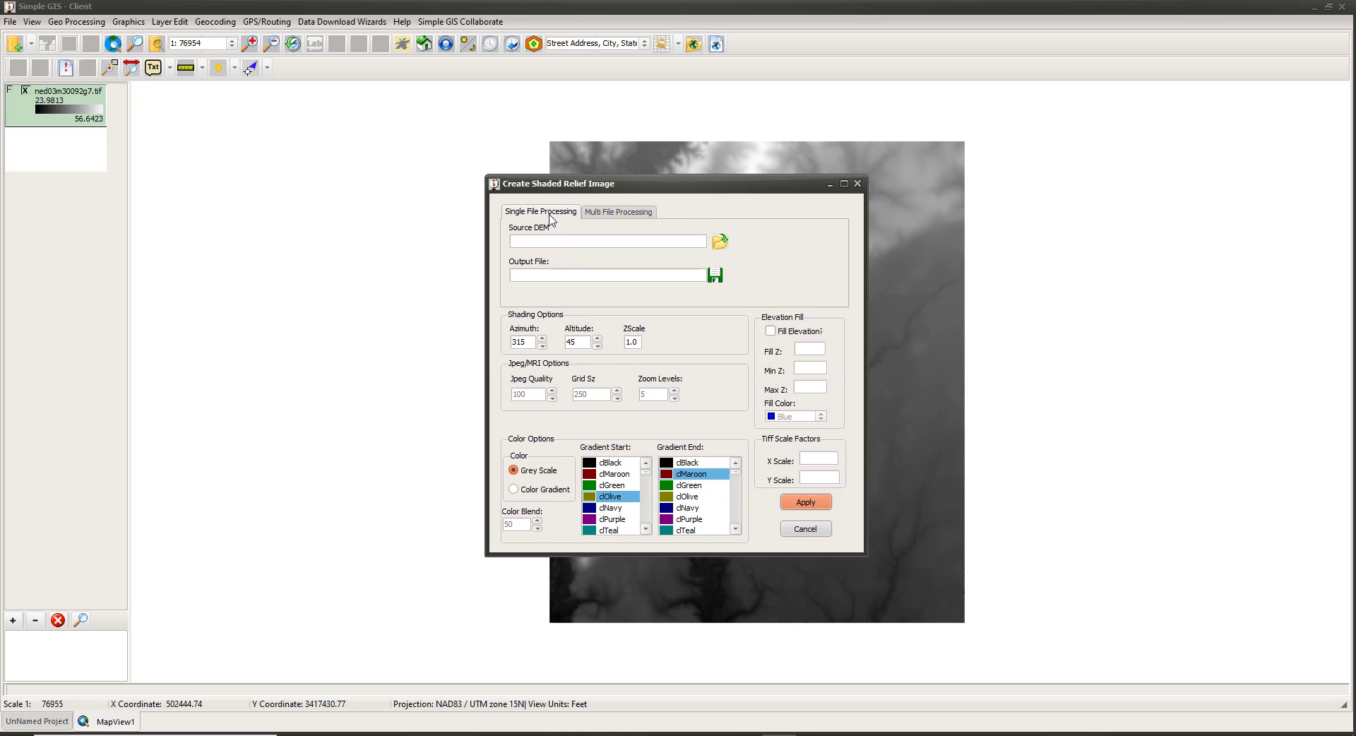
pyautogui.click(613, 218)
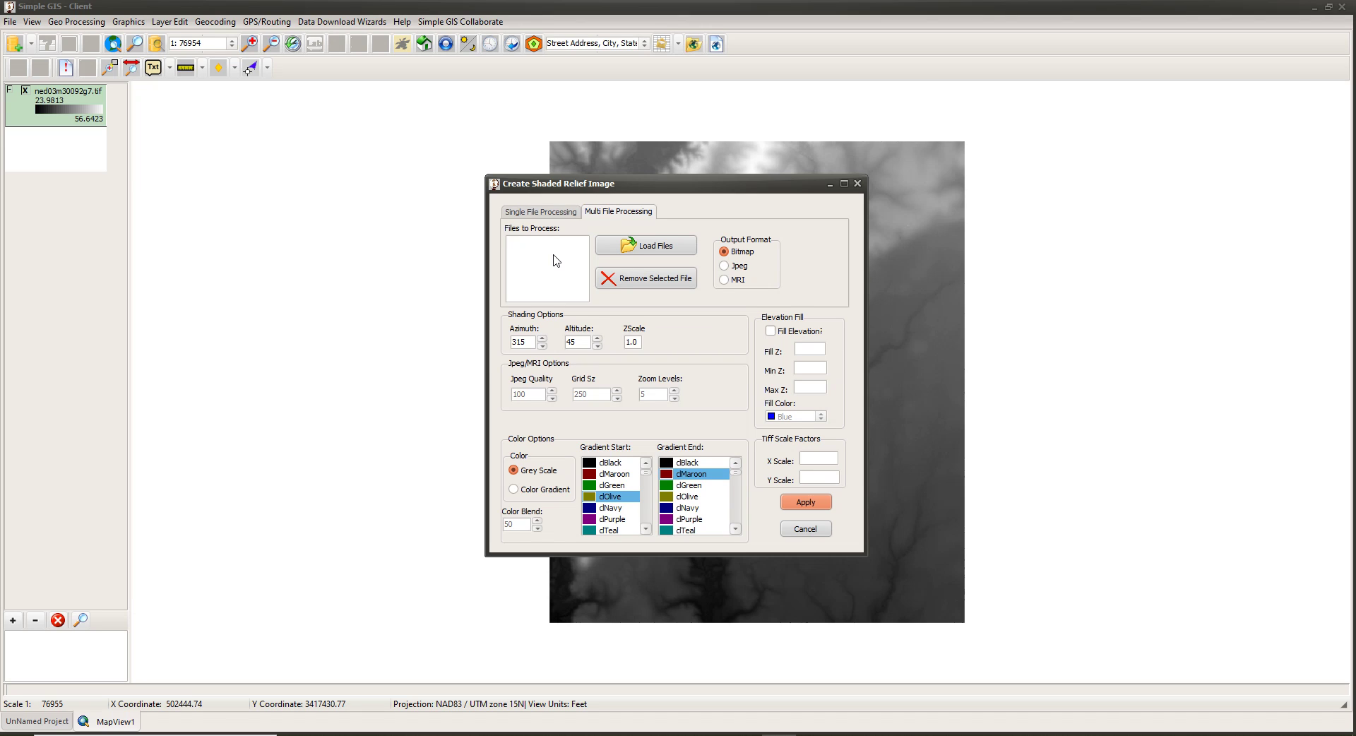
pyautogui.click(529, 215)
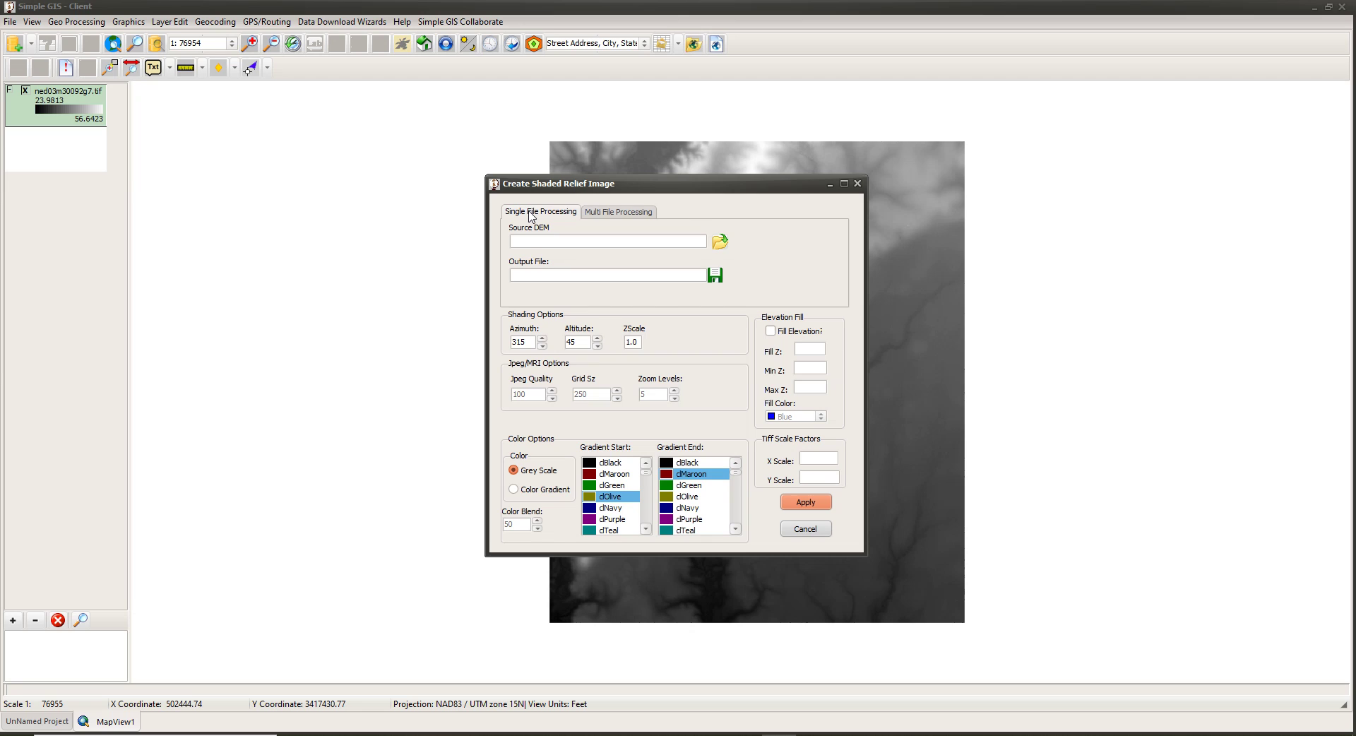
pyautogui.click(517, 240)
pyautogui.click(720, 243)
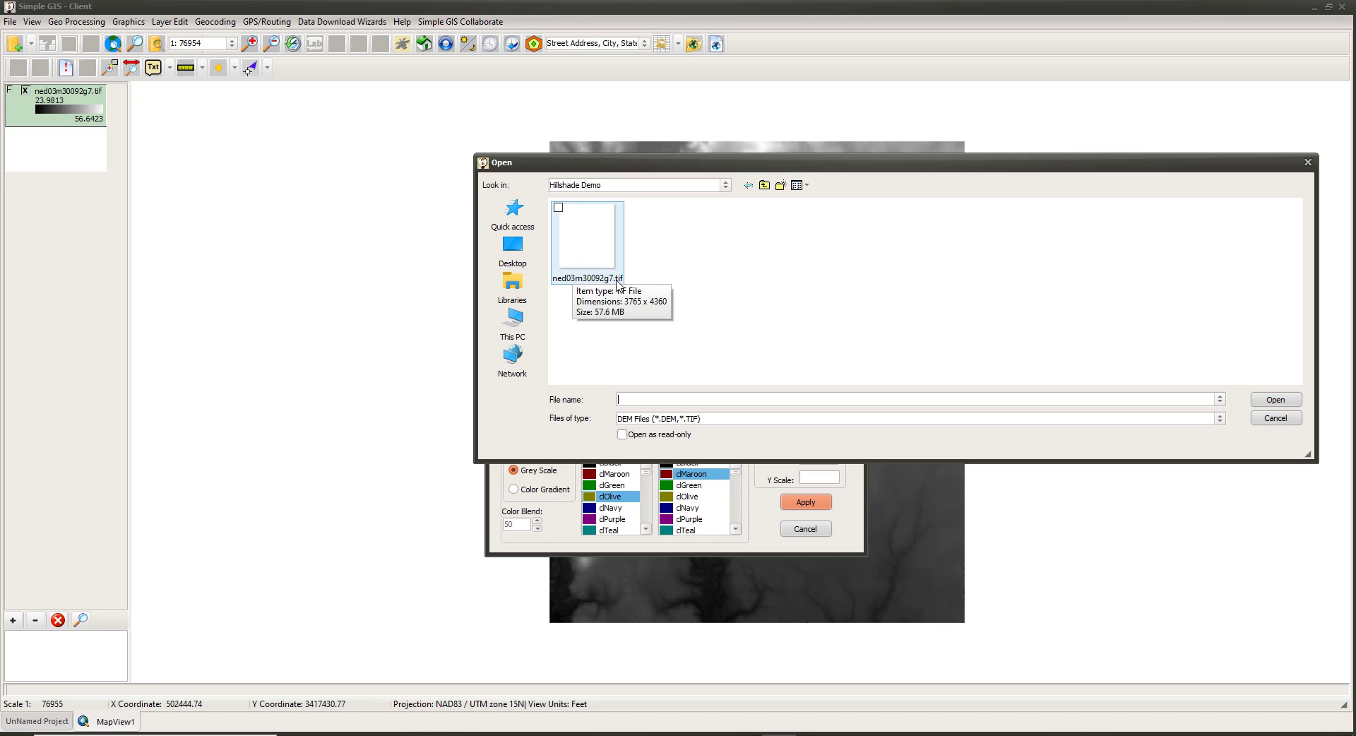
pyautogui.click(580, 250)
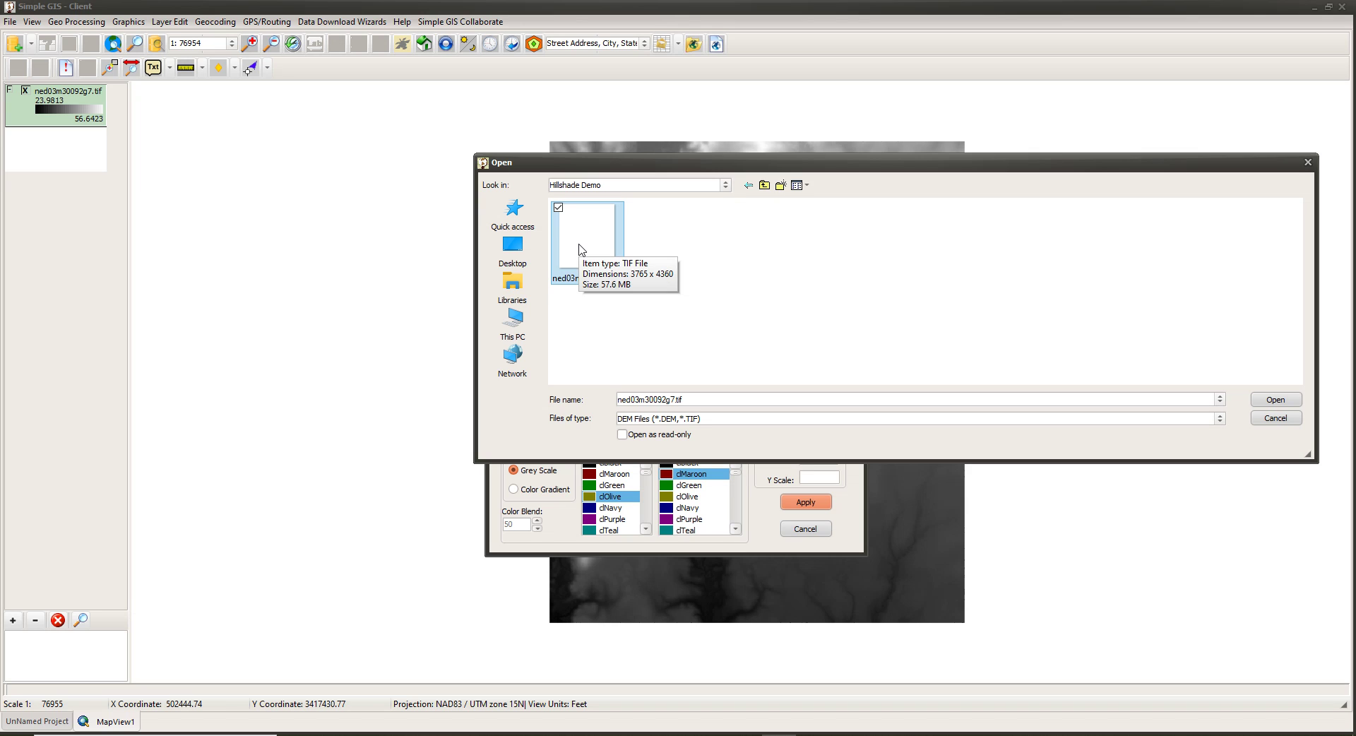
pyautogui.doubleClick(581, 250)
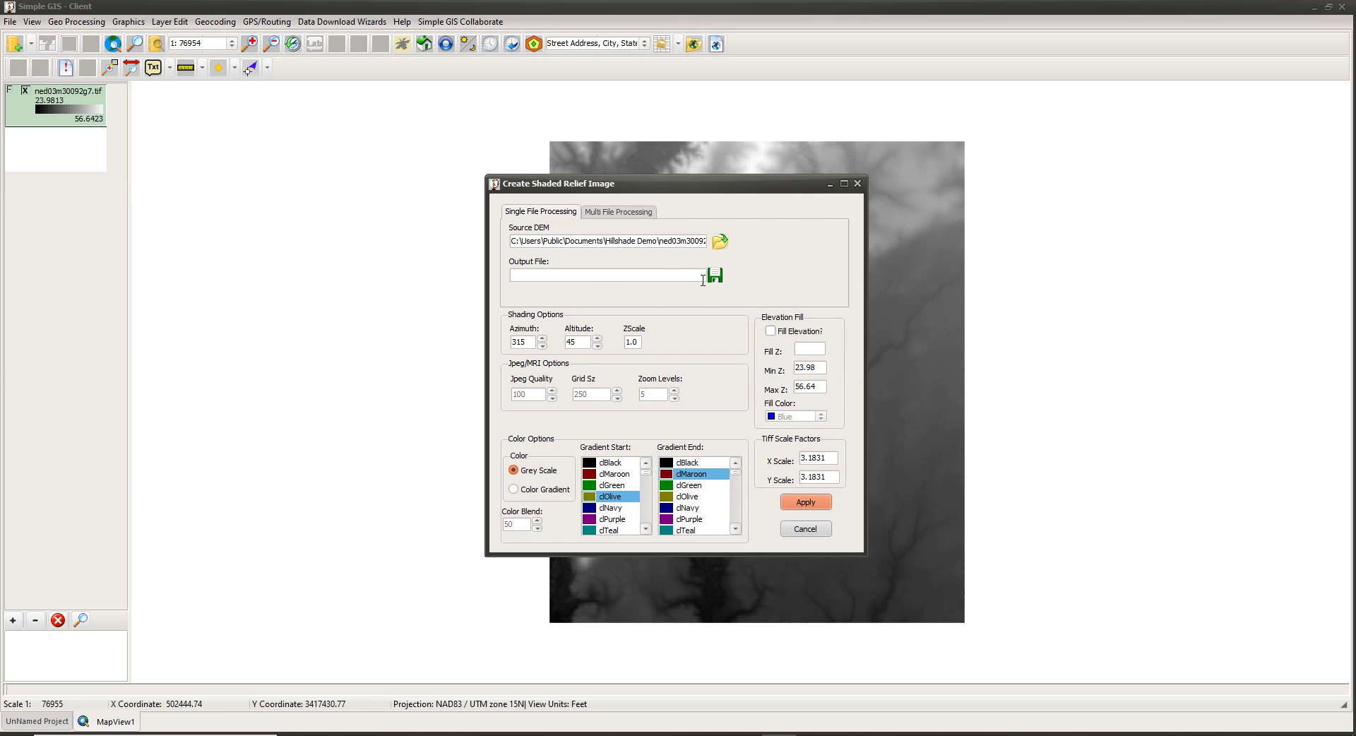
pyautogui.click(711, 278)
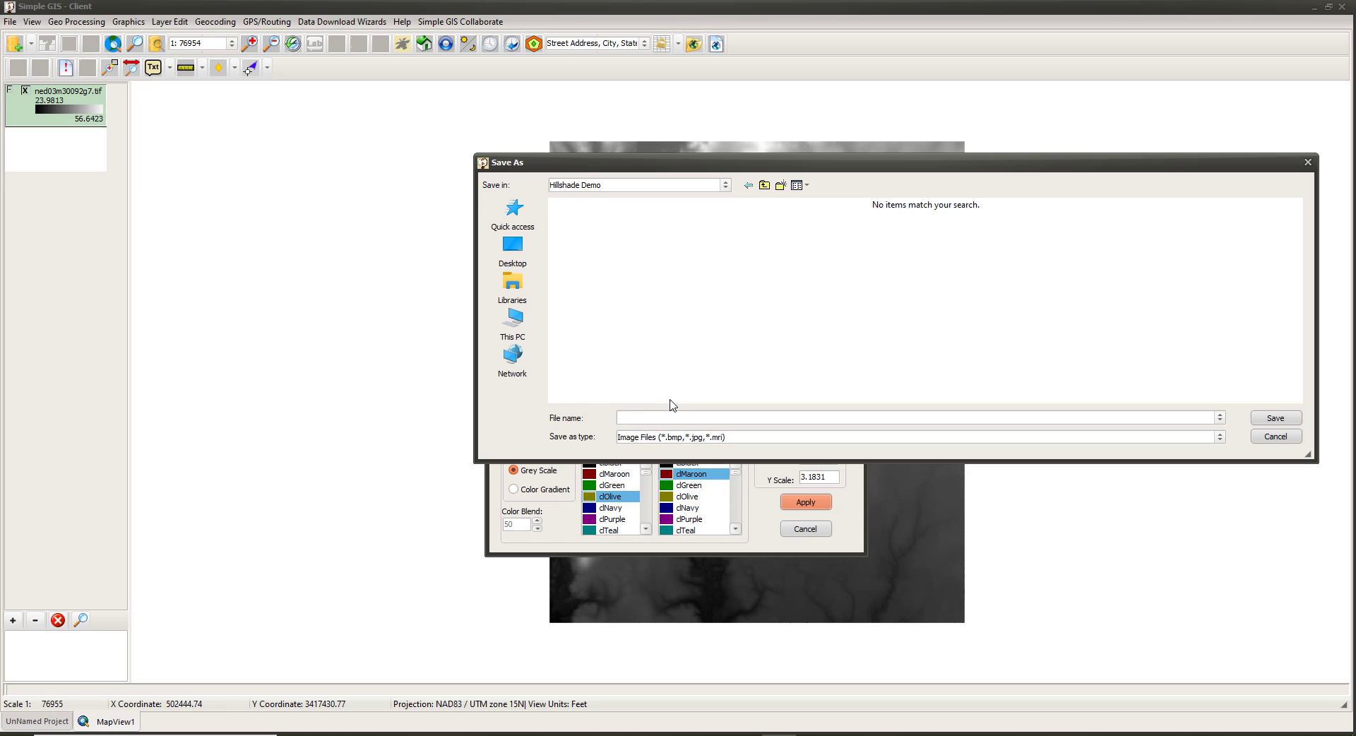
pyautogui.write('MyHillShadeG')
pyautogui.write('.mri')
pyautogui.click(1272, 422)
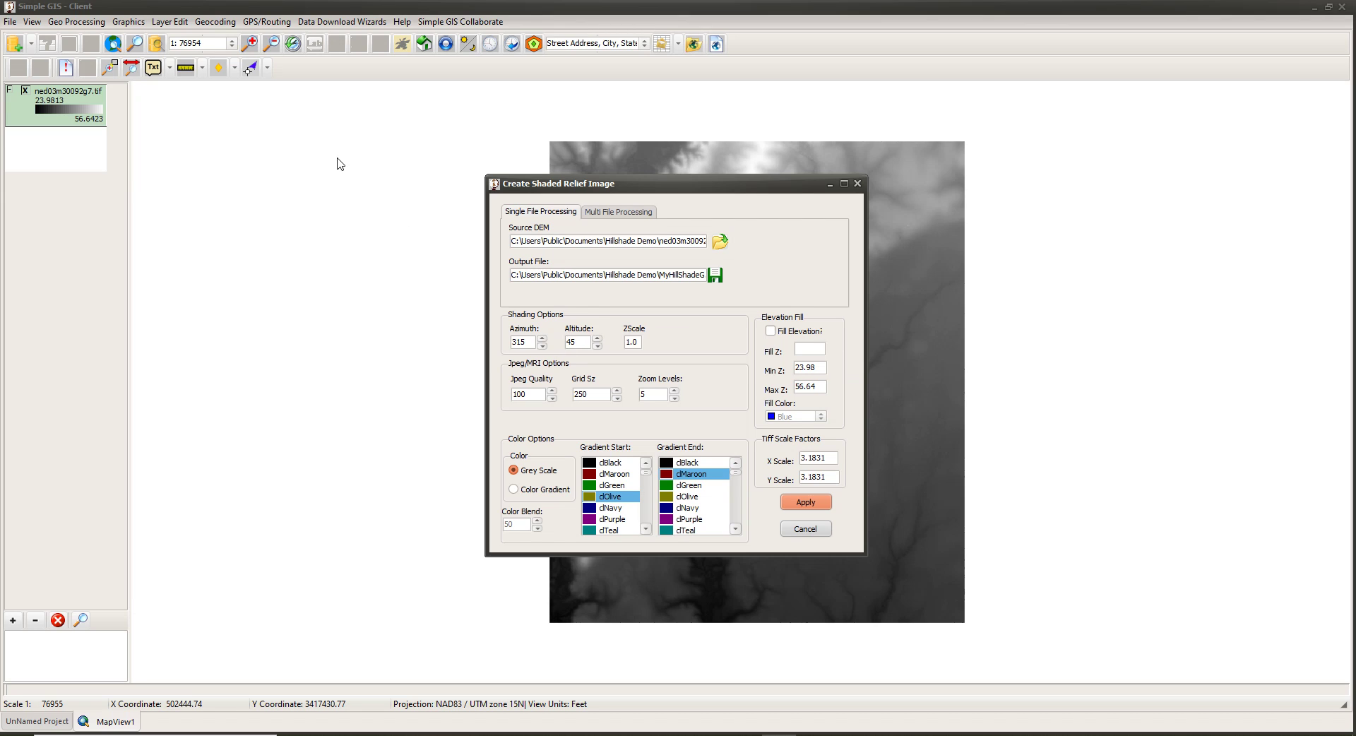
pyautogui.click(637, 342)
pyautogui.click(744, 733)
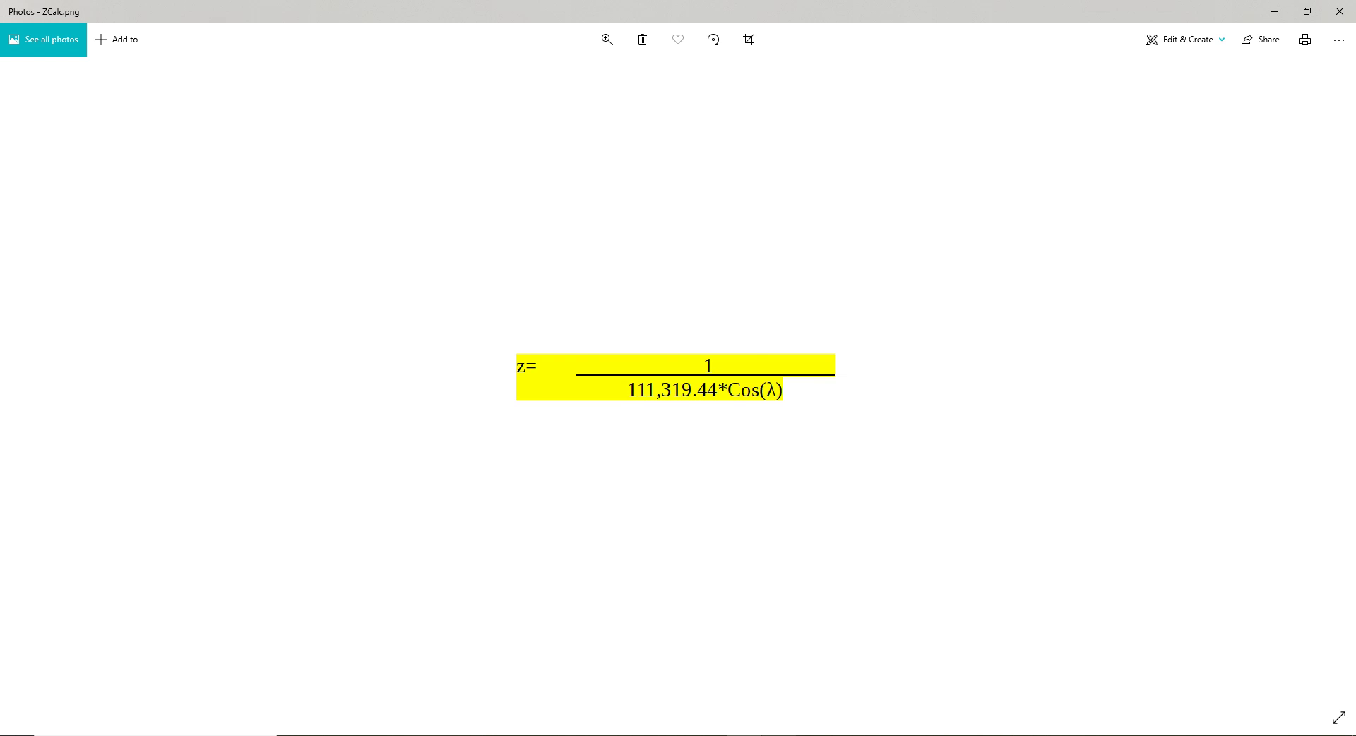
pyautogui.click(789, 734)
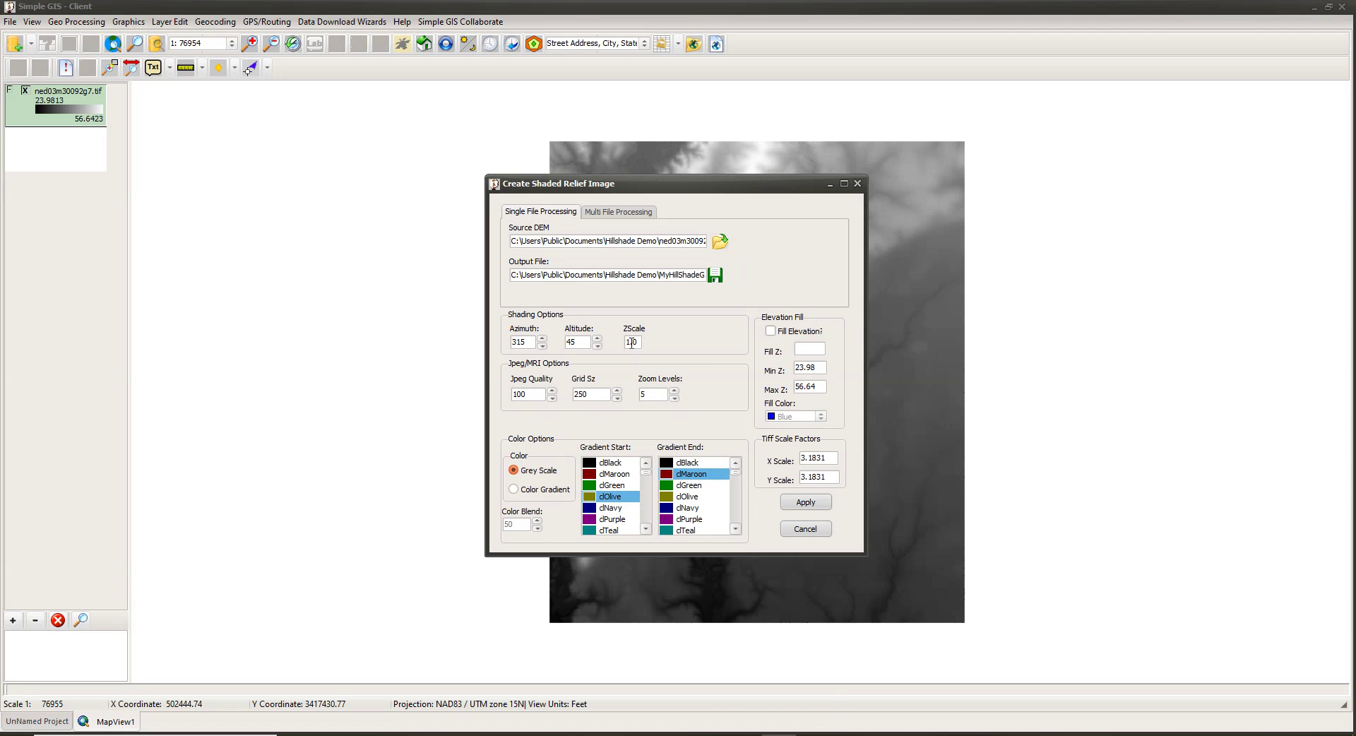
pyautogui.moveTo(641, 344); pyautogui.dragTo(629, 347)
pyautogui.click(805, 529)
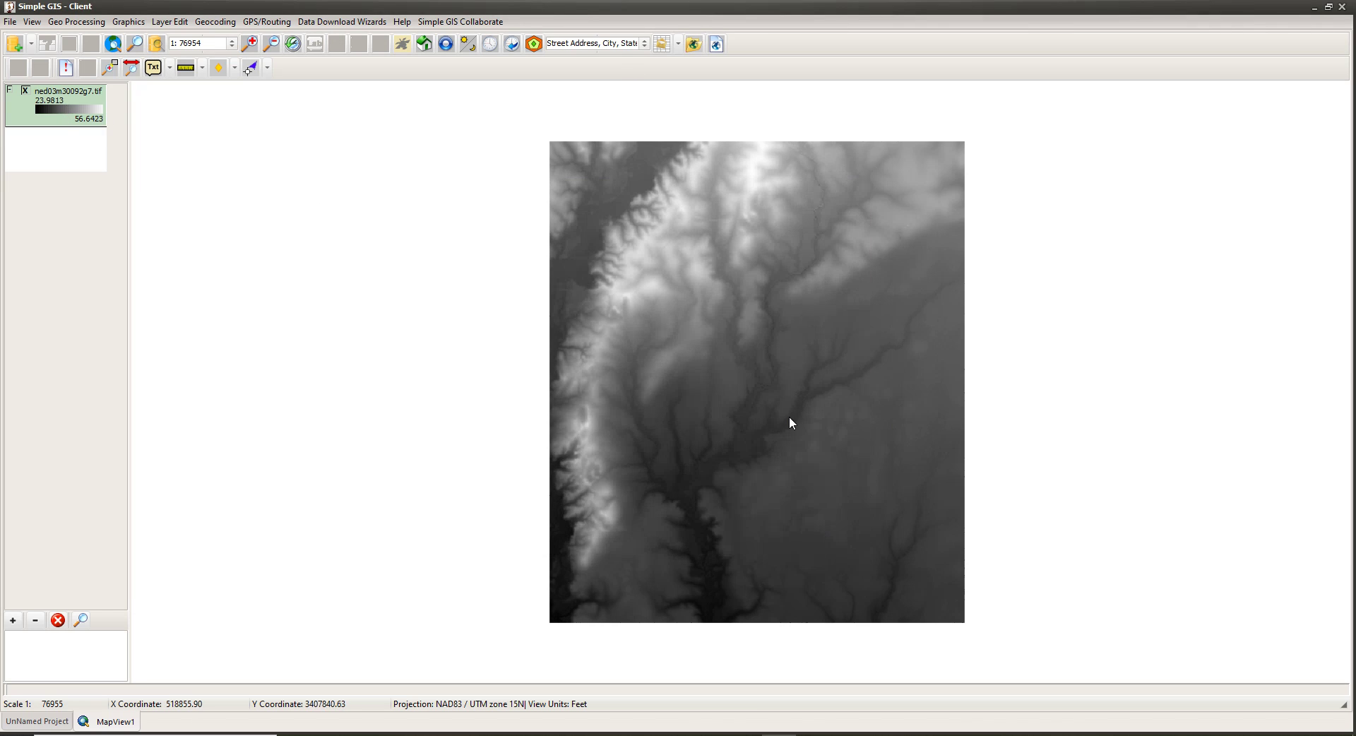
# Step: Check the projection and units in the properties of the ned03m30092g7.tif layer
pyautogui.doubleClick(79, 117)
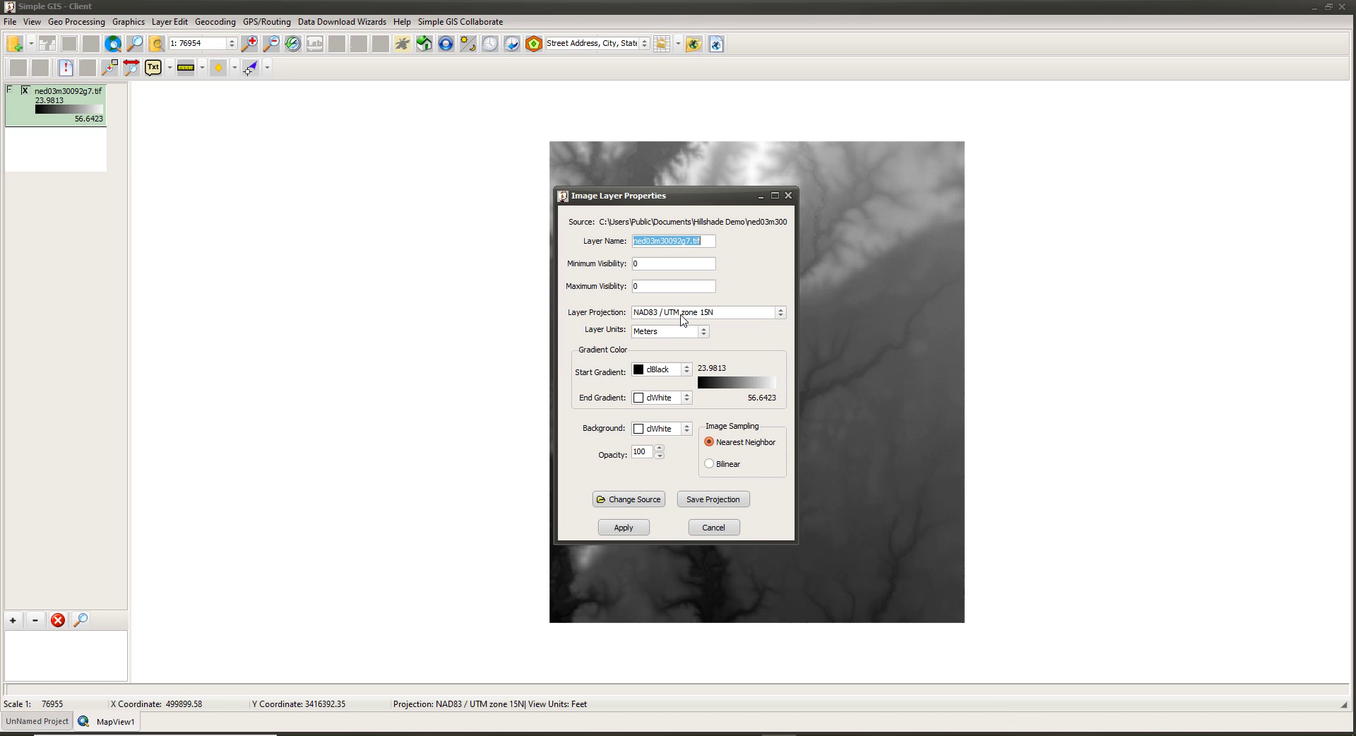
pyautogui.click(714, 527)
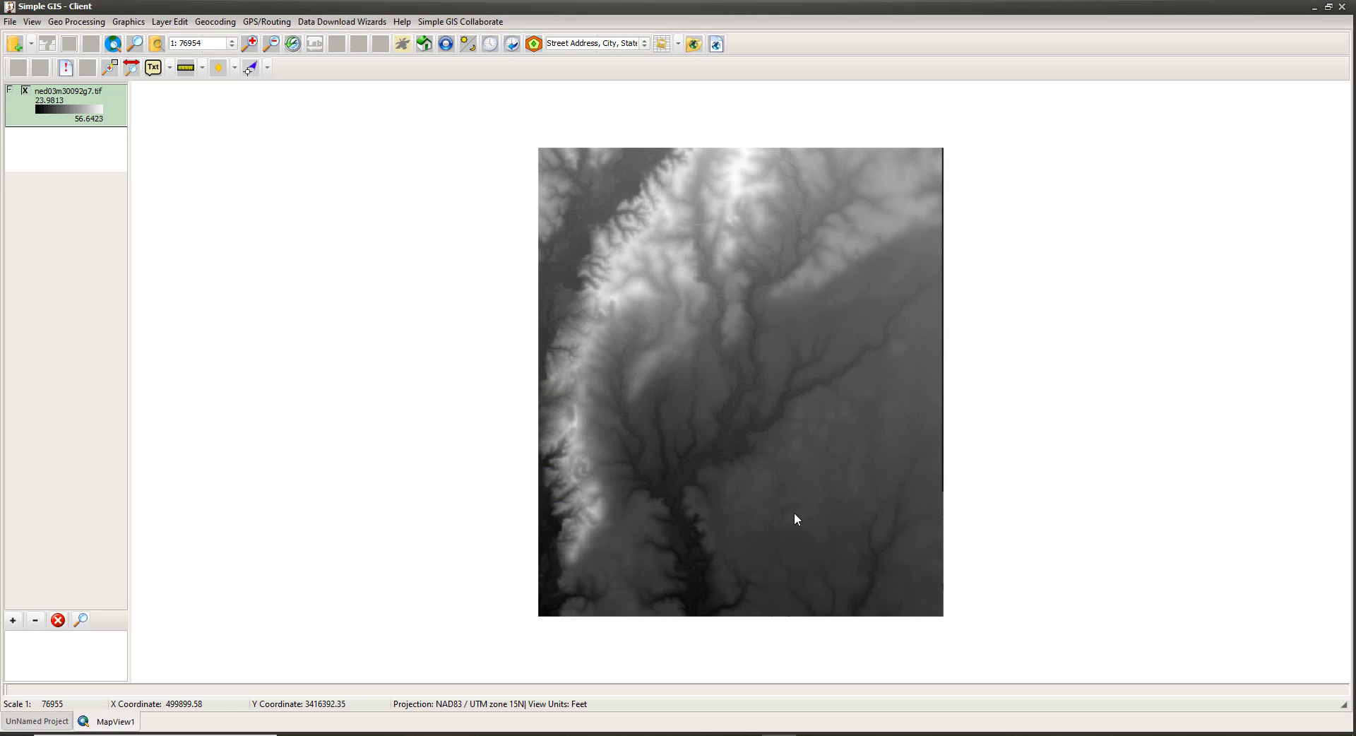
# Step: Set up a shaded relief image with ned03m30092g7.tif as the source DEM and HillshadeG.mri as the output file
pyautogui.click(83, 27)
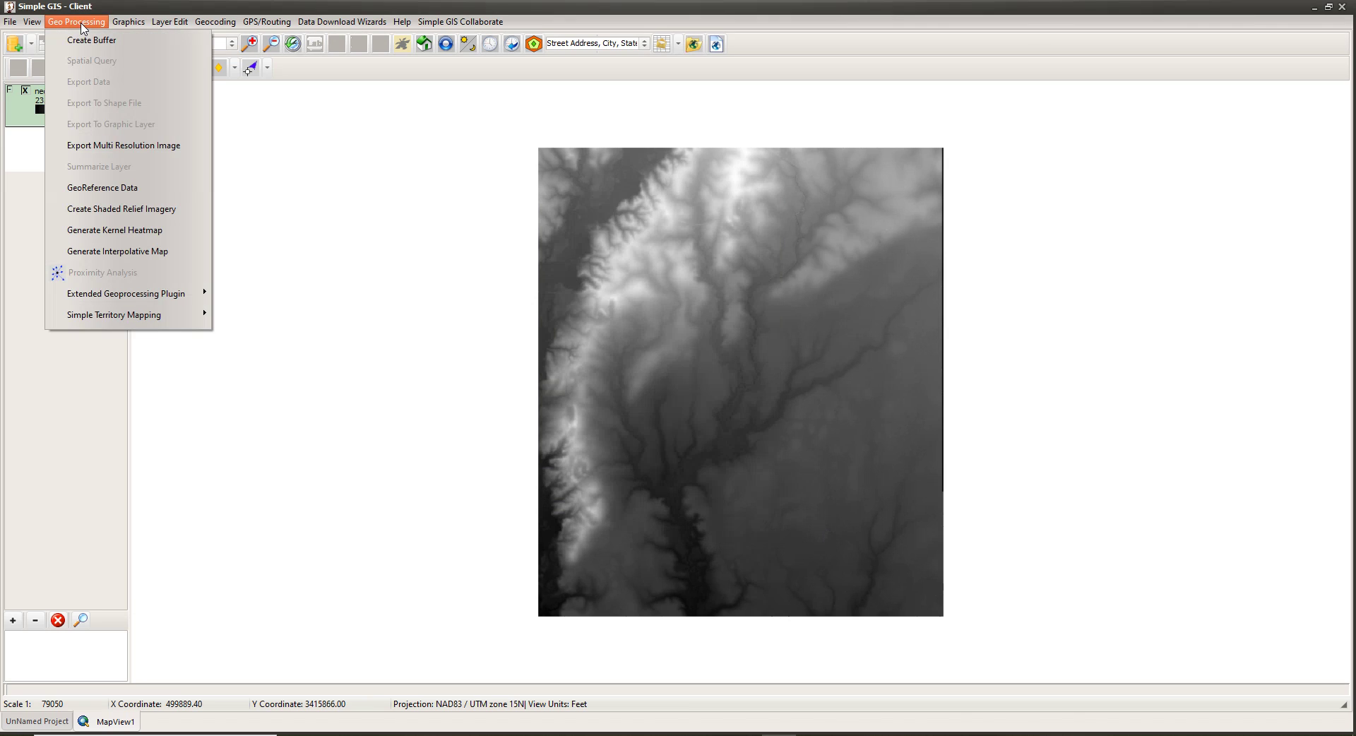
pyautogui.click(120, 209)
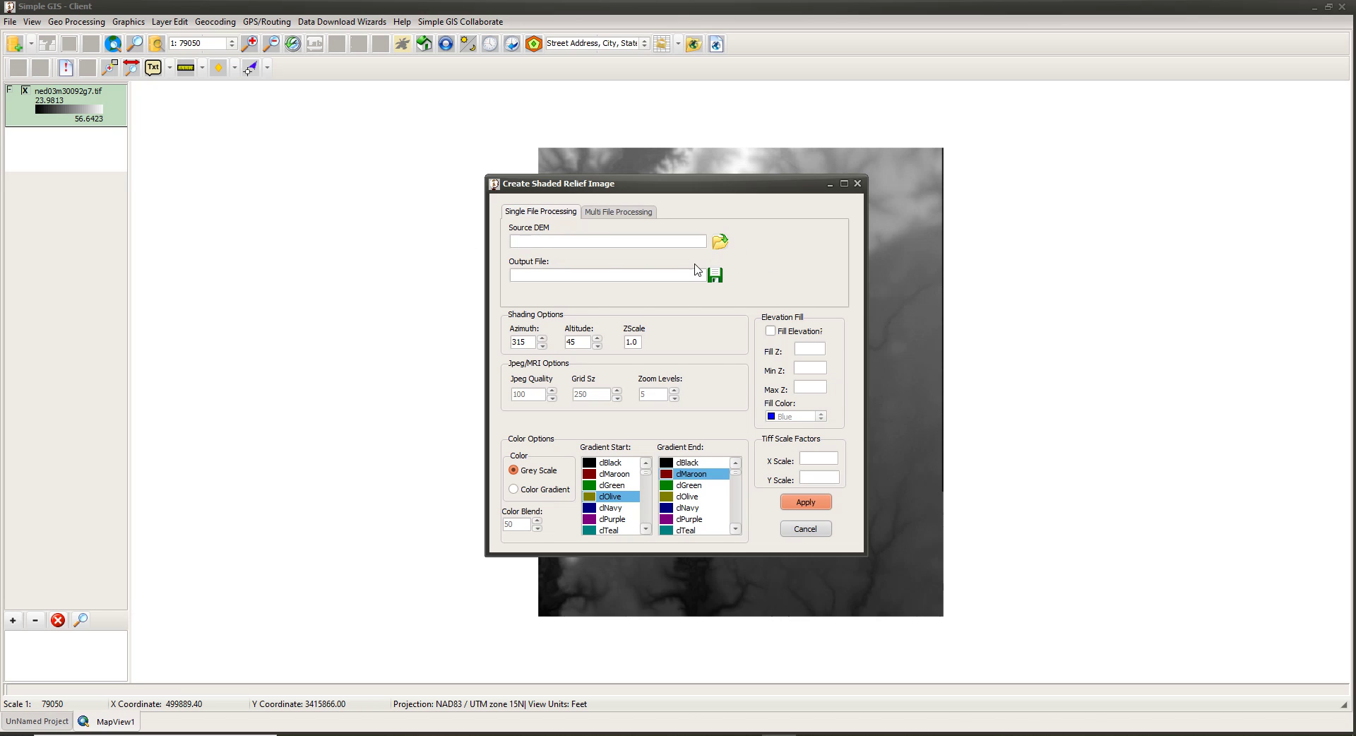
pyautogui.click(716, 245)
pyautogui.doubleClick(615, 244)
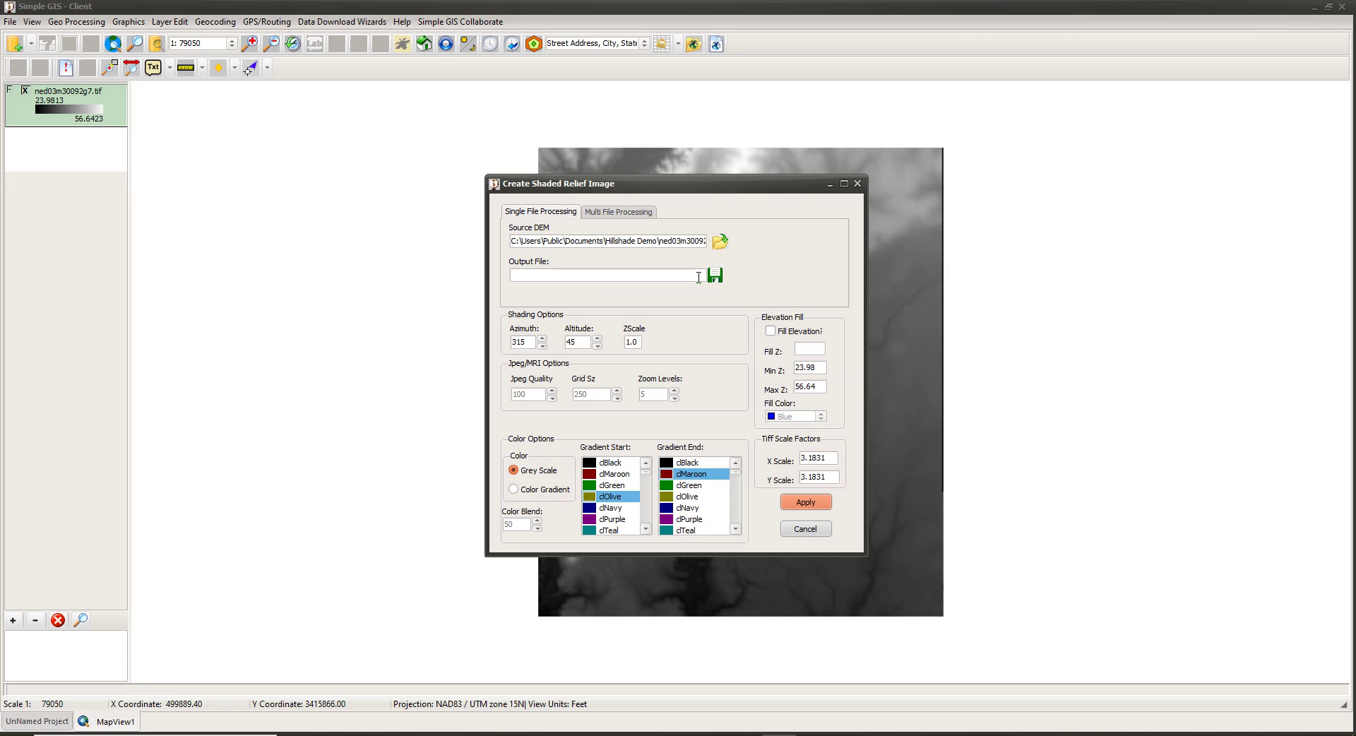
pyautogui.click(715, 277)
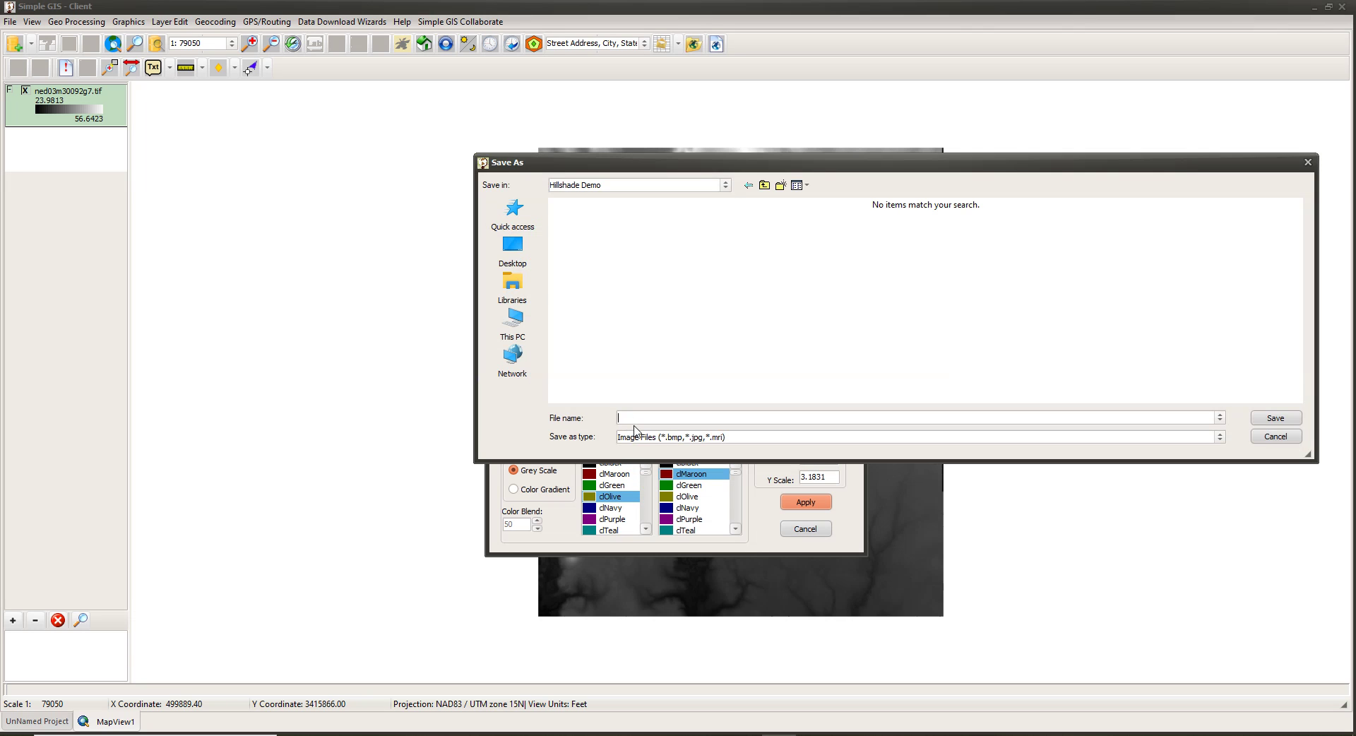
pyautogui.write('HillshadeG.mr')
pyautogui.click(1261, 422)
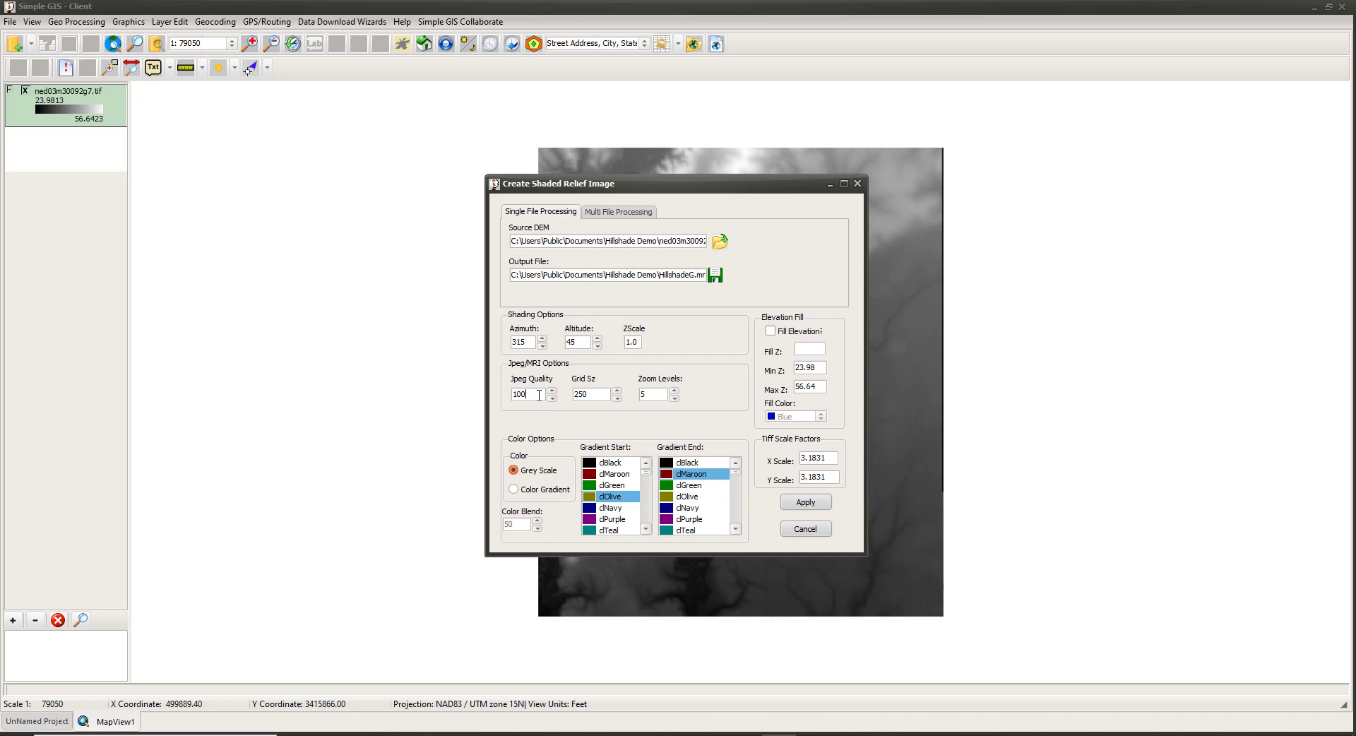
# Step: Generate the grey-scale relief image with a JPEG quality of 85 and add it to the map view
pyautogui.doubleClick(541, 396)
pyautogui.write('85')
pyautogui.moveTo(586, 397); pyautogui.dragTo(593, 398)
pyautogui.click(805, 502)
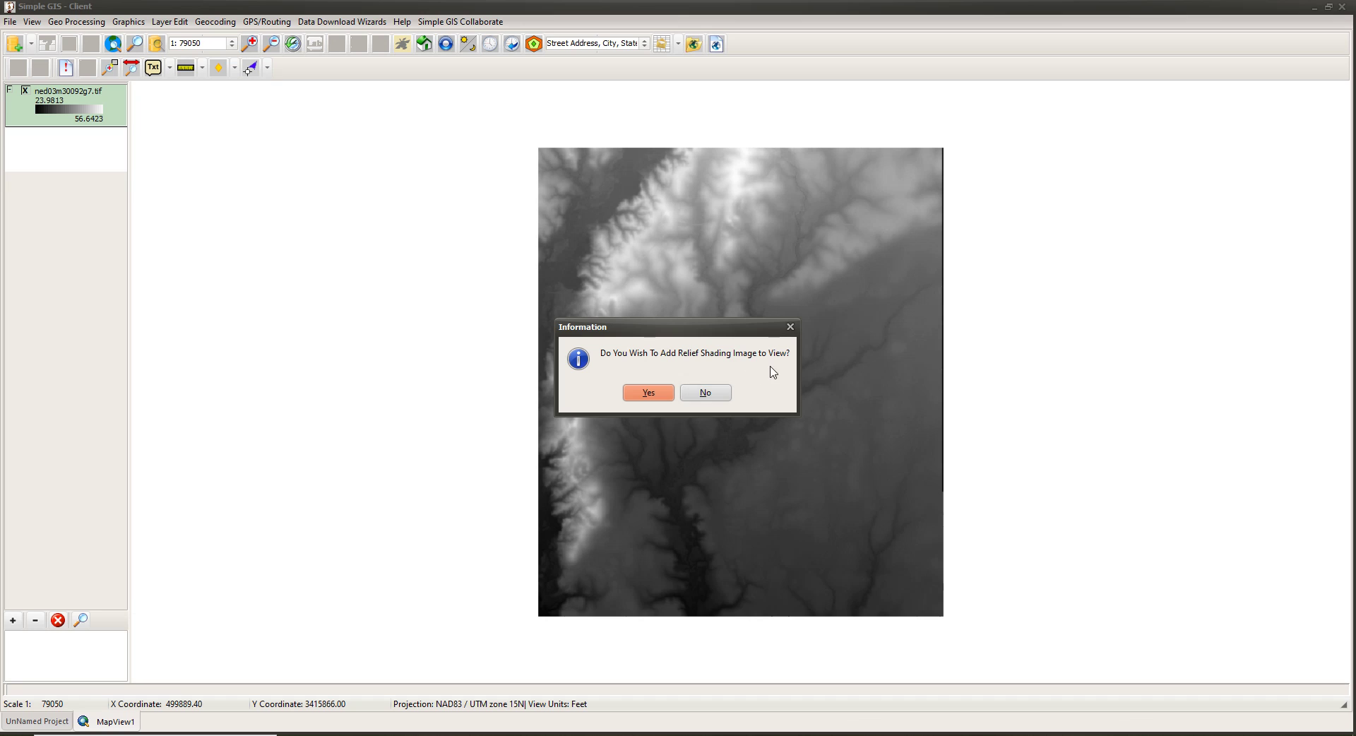
pyautogui.click(645, 393)
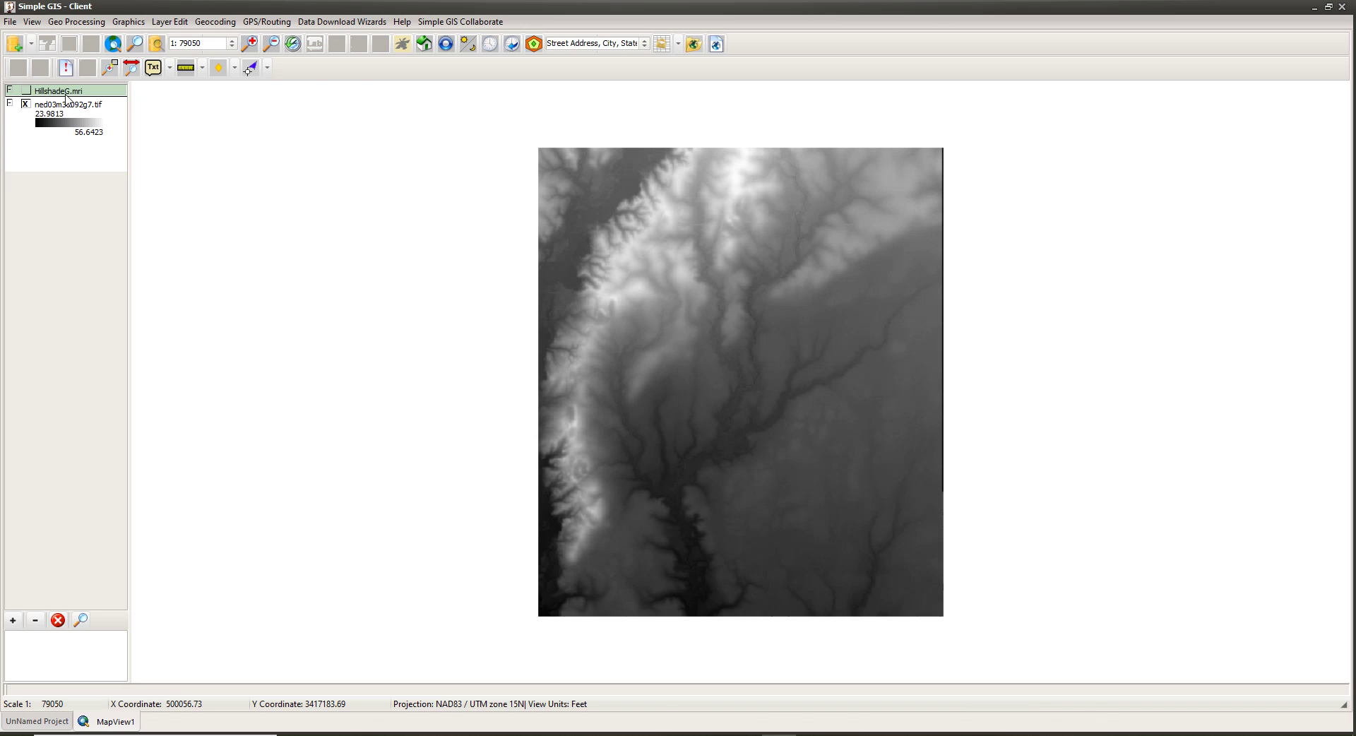
# Step: Show the HillshadeG.mri layer and zoom in on the ridge in the map's northwest
pyautogui.click(25, 91)
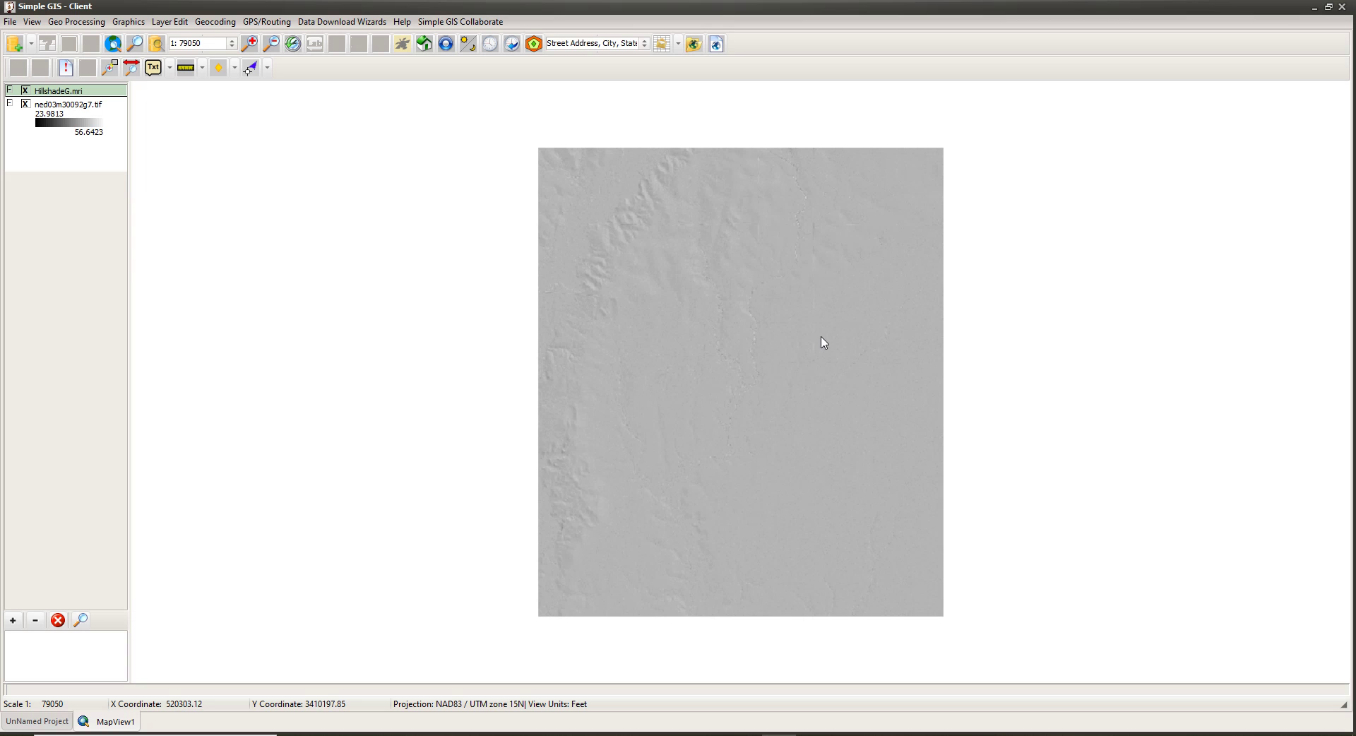
pyautogui.click(110, 67)
pyautogui.moveTo(575, 179); pyautogui.dragTo(645, 250)
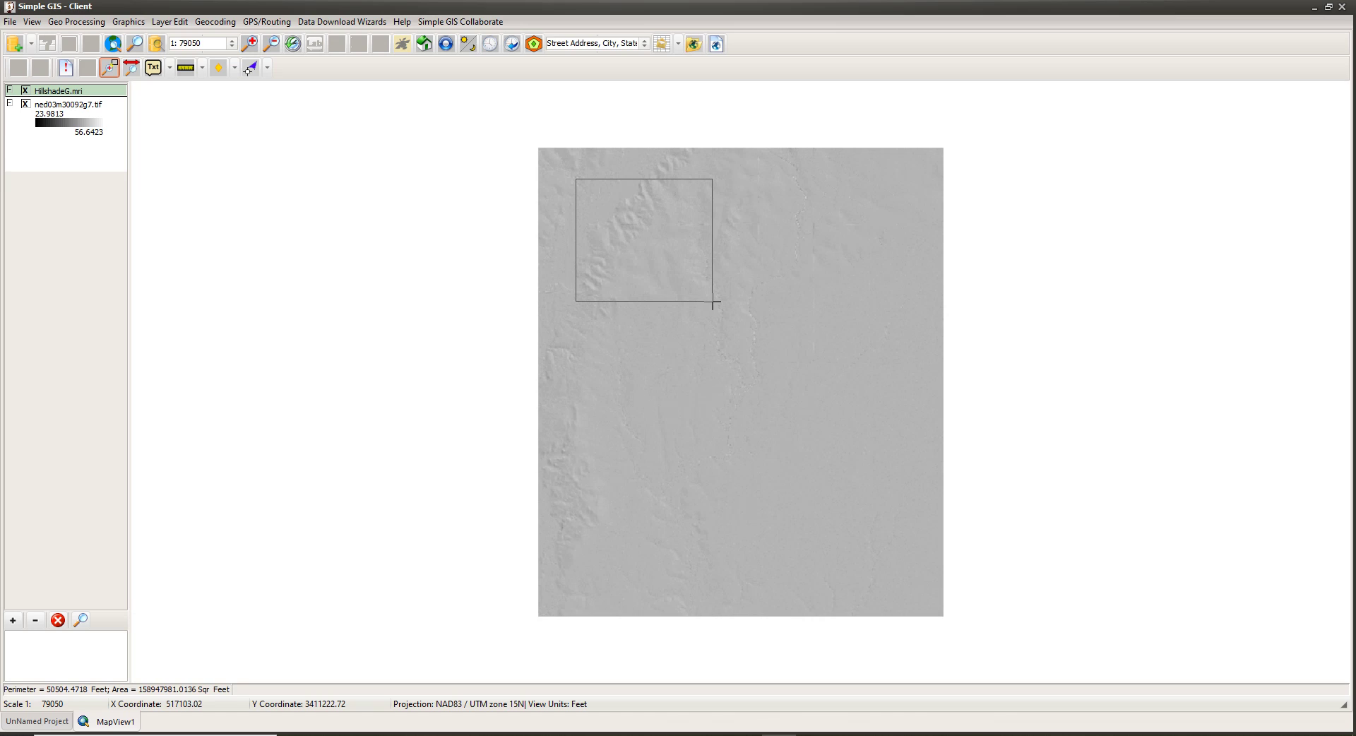
pyautogui.moveTo(713, 302); pyautogui.dragTo(712, 301)
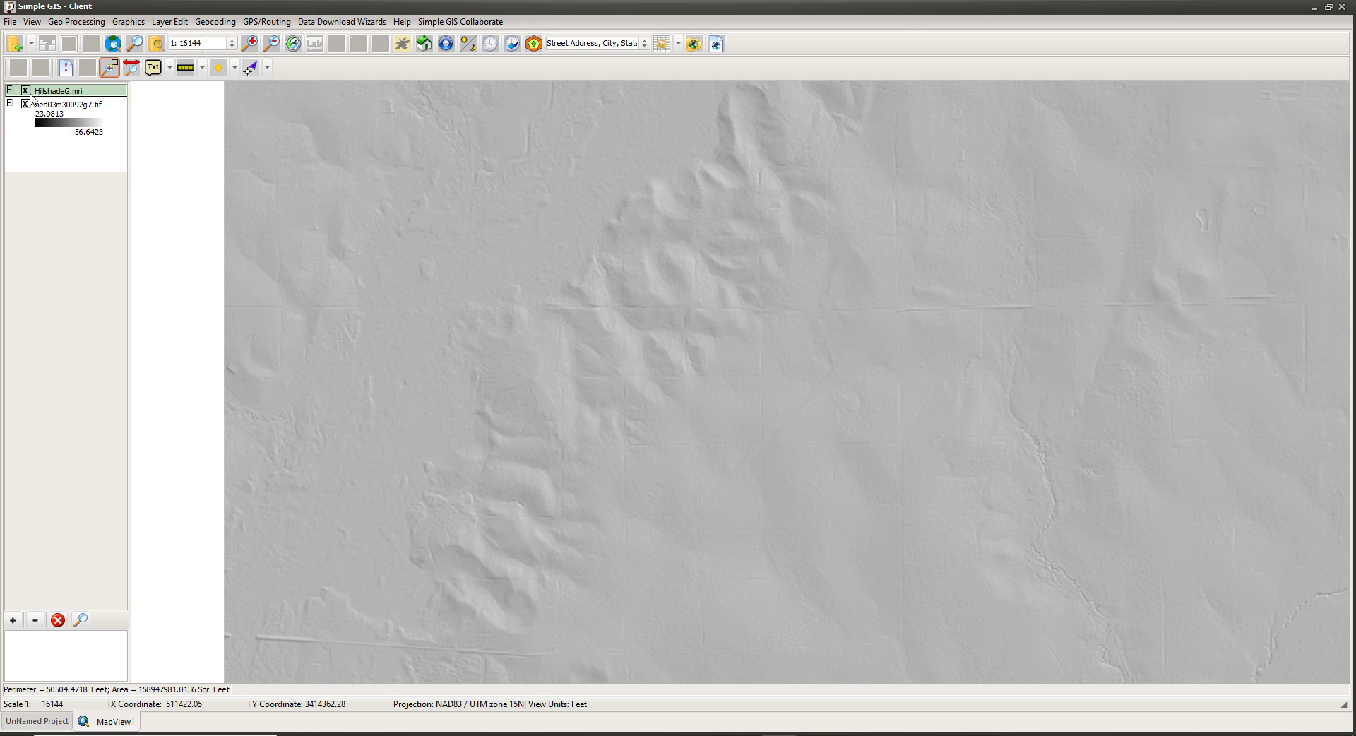
# Step: Set up another shaded relief image from ned03m30092g7.tif with HillShadeC.mri as the output file
pyautogui.click(76, 22)
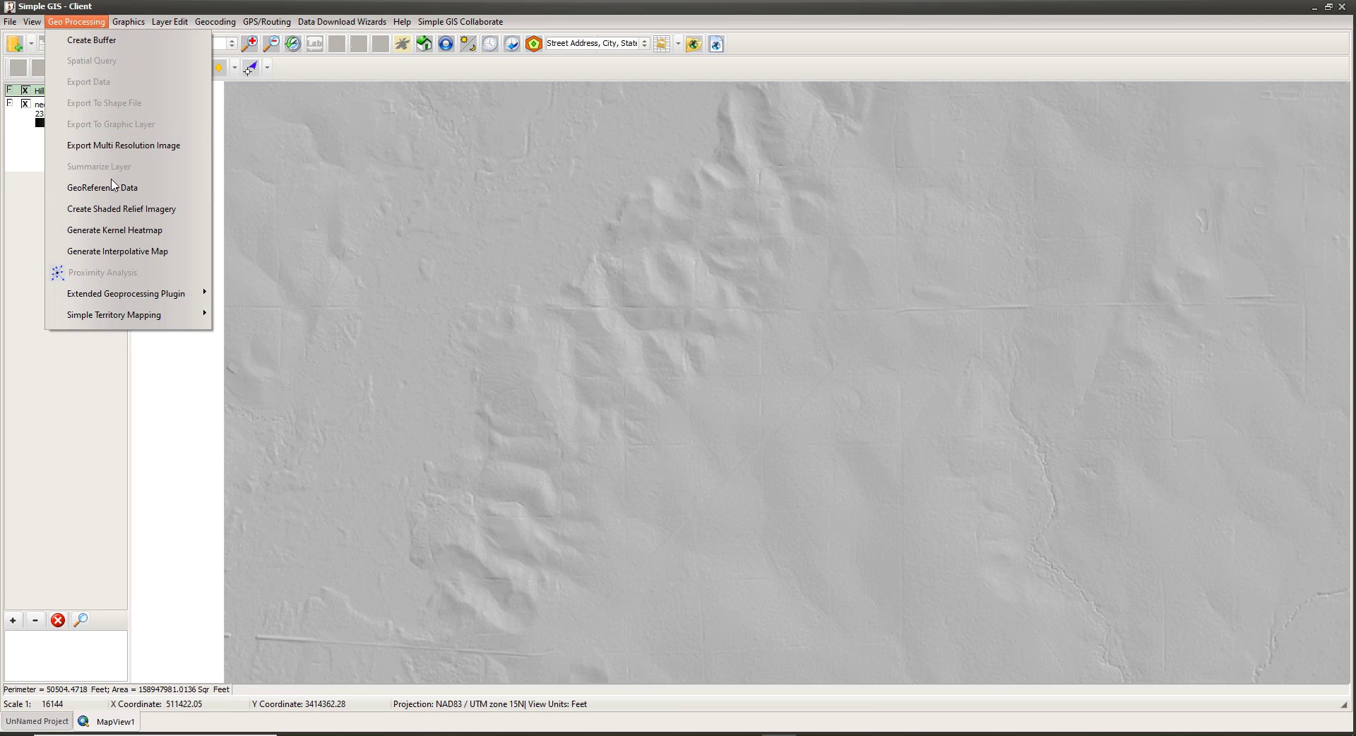
pyautogui.click(139, 217)
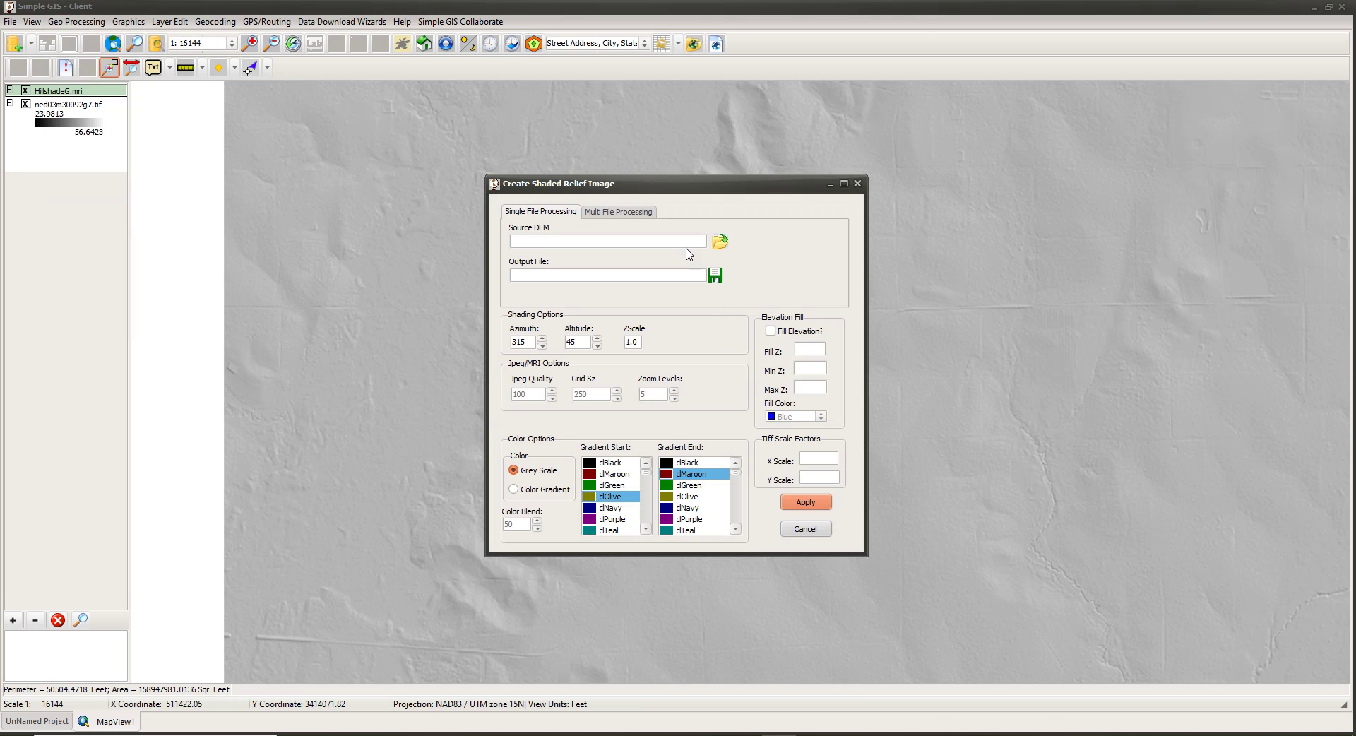
pyautogui.click(720, 242)
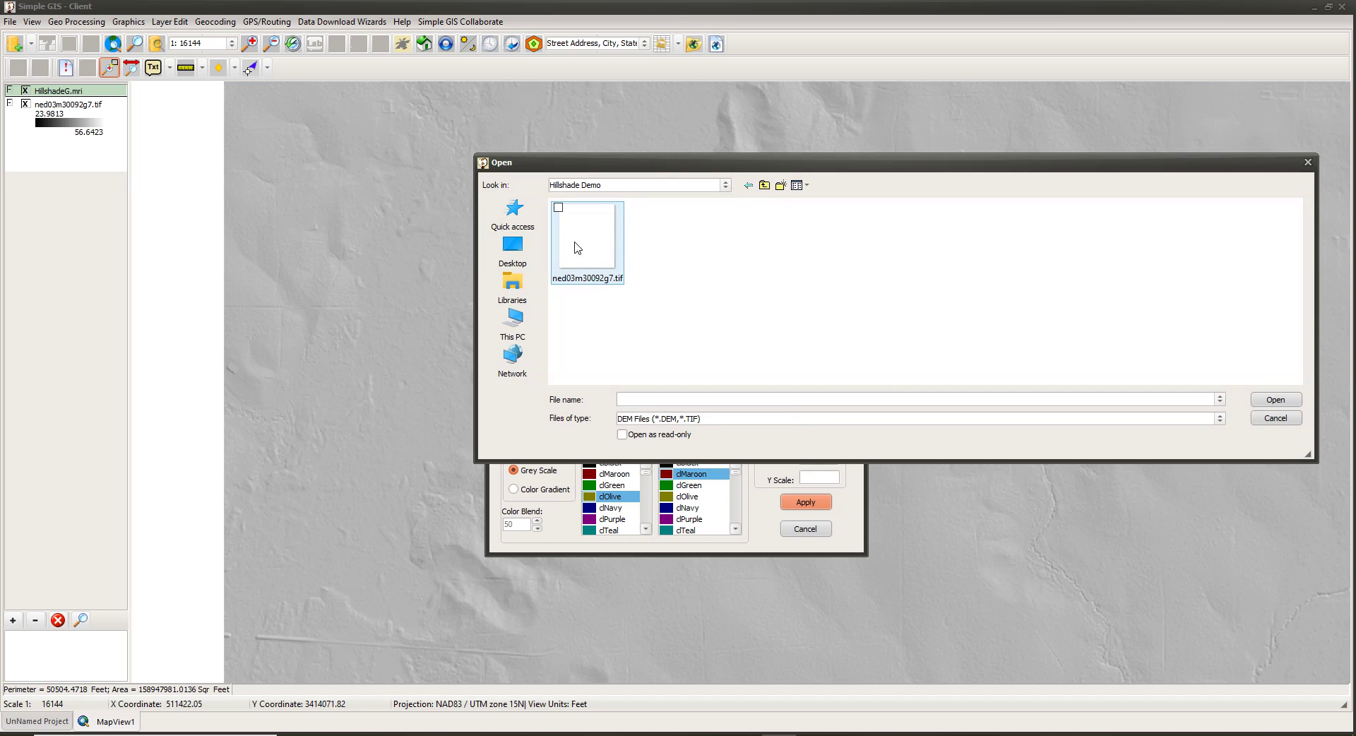
pyautogui.doubleClick(577, 241)
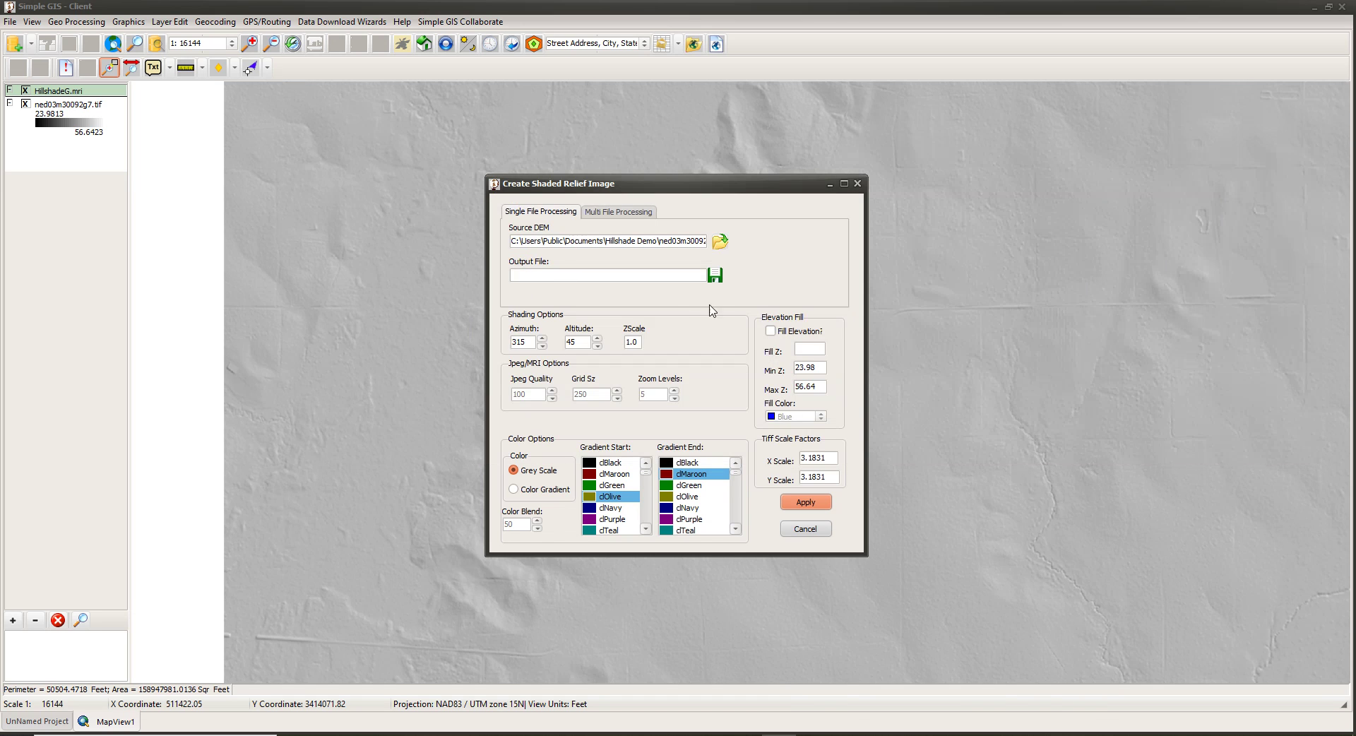
pyautogui.click(715, 274)
pyautogui.click(651, 415)
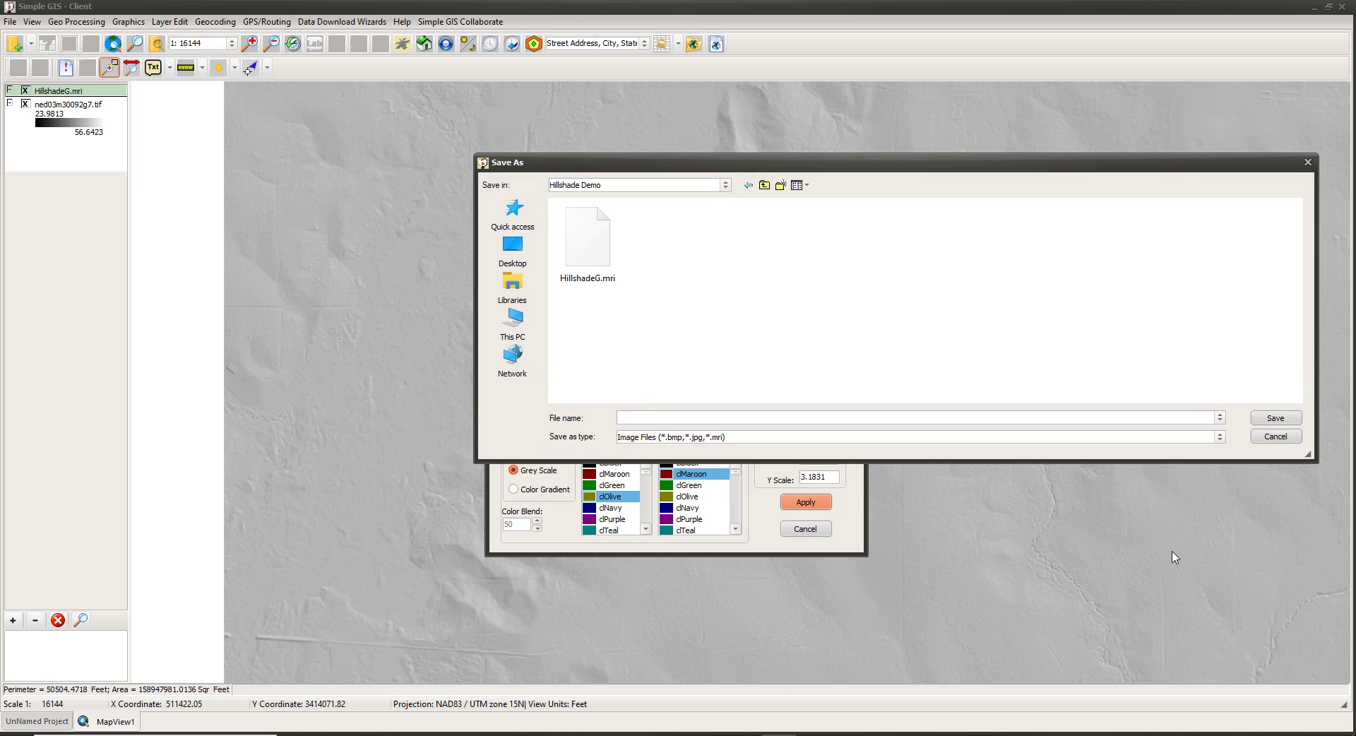
pyautogui.write('Hil')
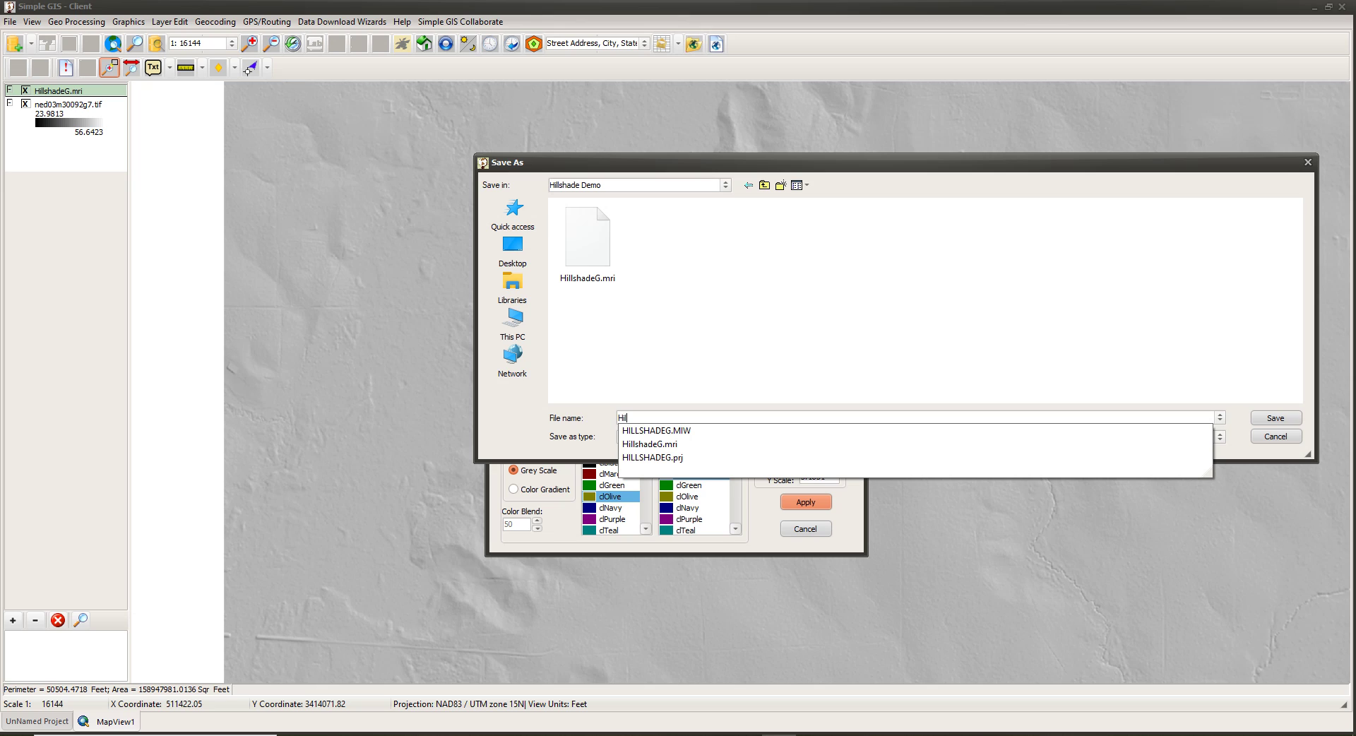
pyautogui.write('lShadeC')
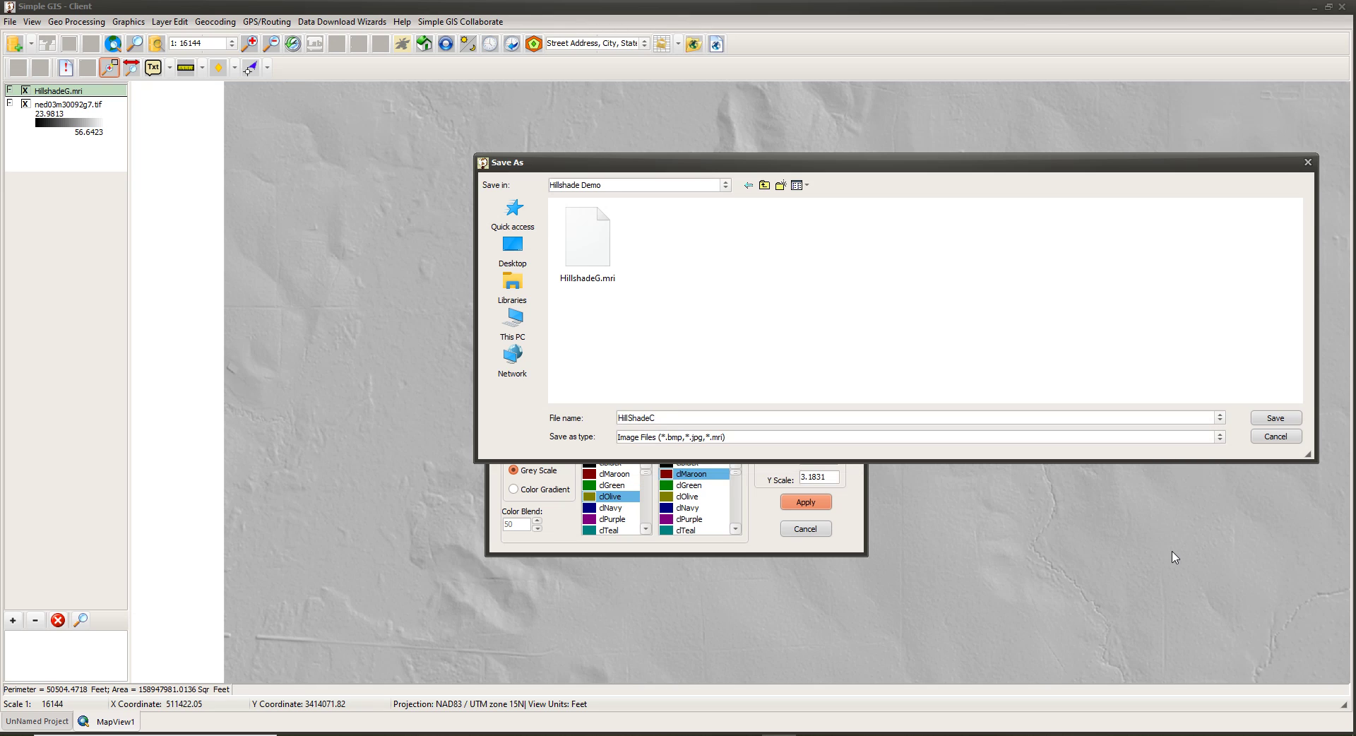
pyautogui.write('.mri')
pyautogui.click(1275, 419)
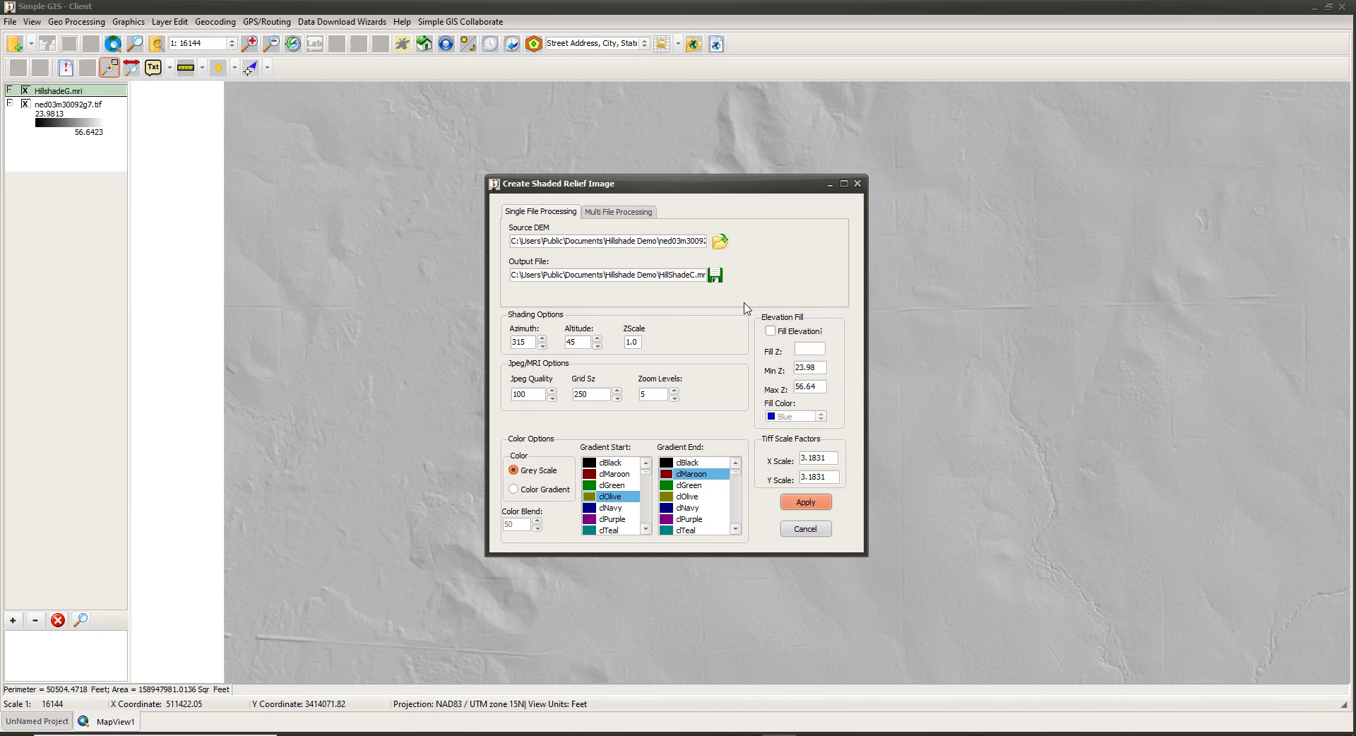
# Step: Generate the relief image with a JPEG quality of 85 and a color gradient, and add it to the map view
pyautogui.doubleClick(540, 392)
pyautogui.write('85')
pyautogui.click(513, 490)
pyautogui.moveTo(650, 473)
pyautogui.mouseDown()
pyautogui.moveTo(650, 513)
pyautogui.moveTo(651, 467)
pyautogui.mouseUp()
pyautogui.moveTo(736, 472)
pyautogui.mouseDown()
pyautogui.moveTo(736, 486)
pyautogui.moveTo(736, 466)
pyautogui.mouseUp()
pyautogui.moveTo(514, 524); pyautogui.dragTo(508, 525)
pyautogui.click(807, 501)
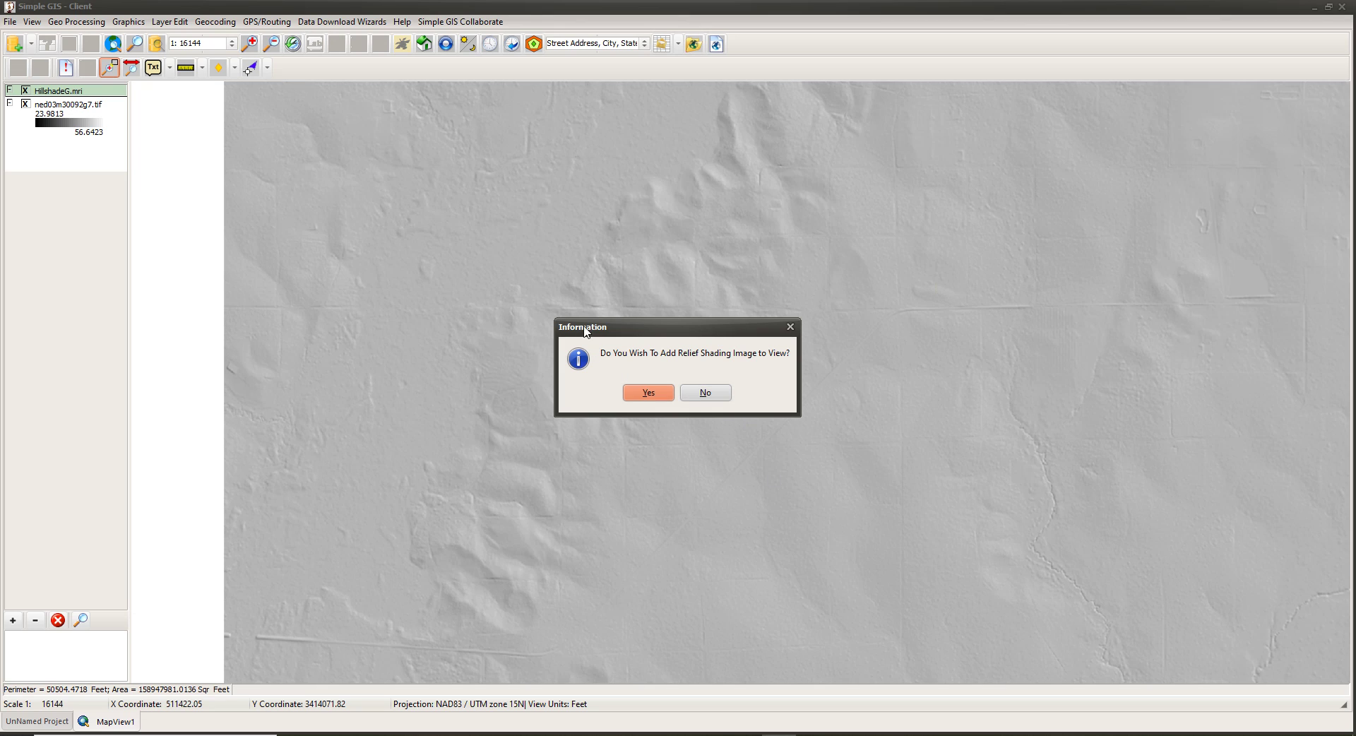
pyautogui.click(651, 397)
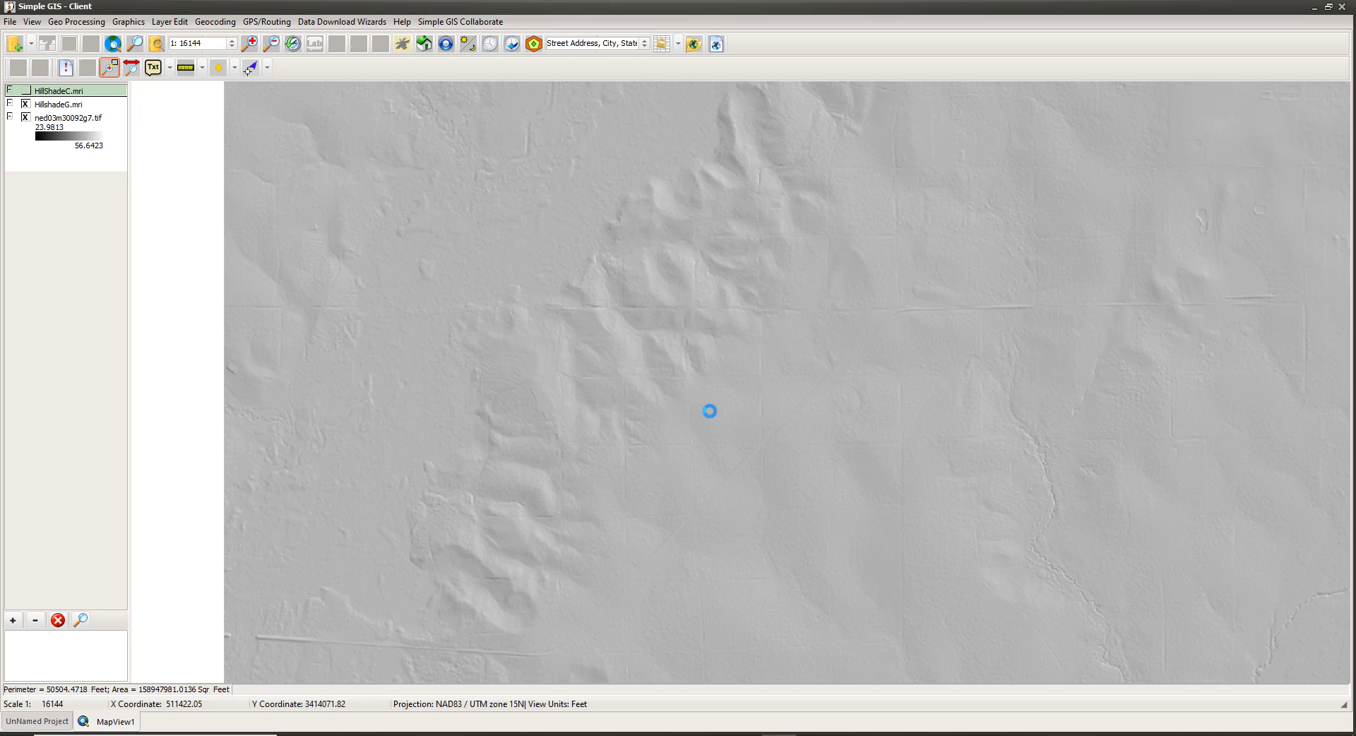
# Step: Hide the HillshadeG.mri and ned03m30092g7.tif layers and show the HillShadeC.mri layer
pyautogui.click(27, 105)
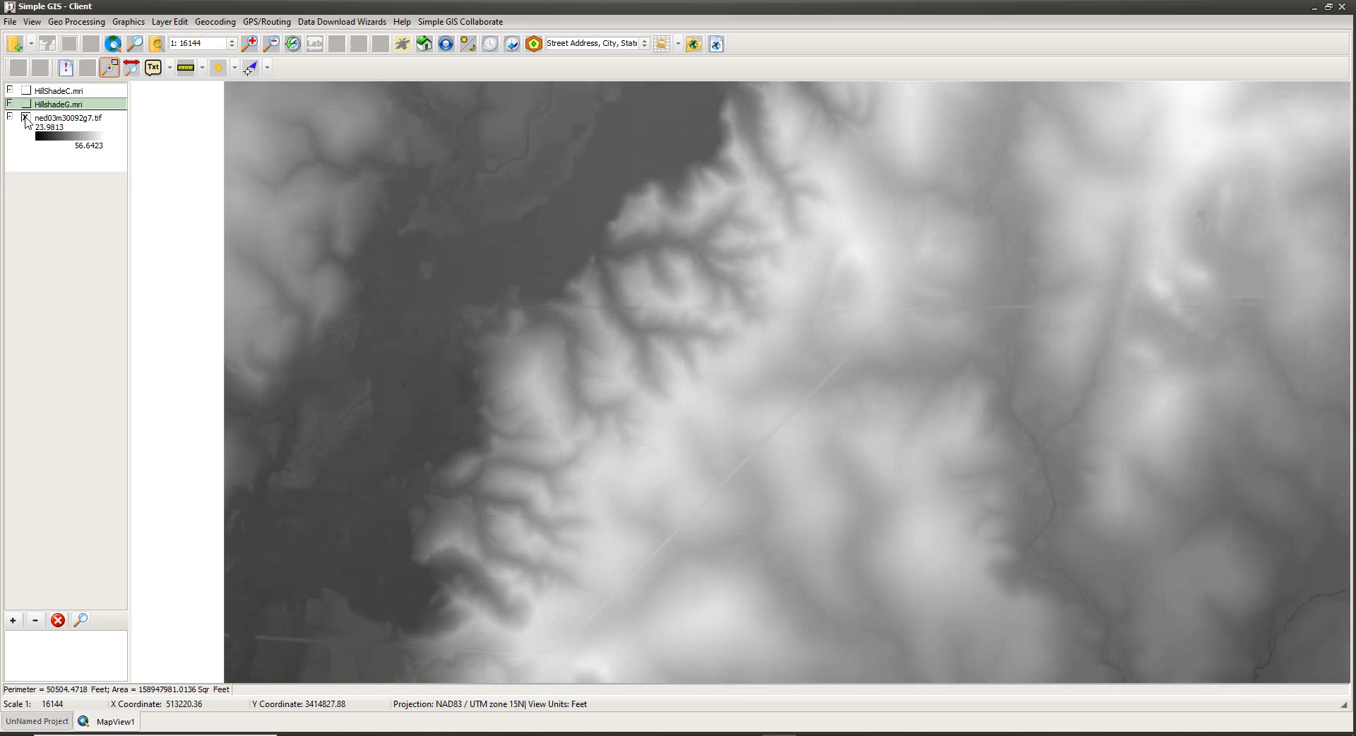
pyautogui.click(26, 118)
pyautogui.click(26, 90)
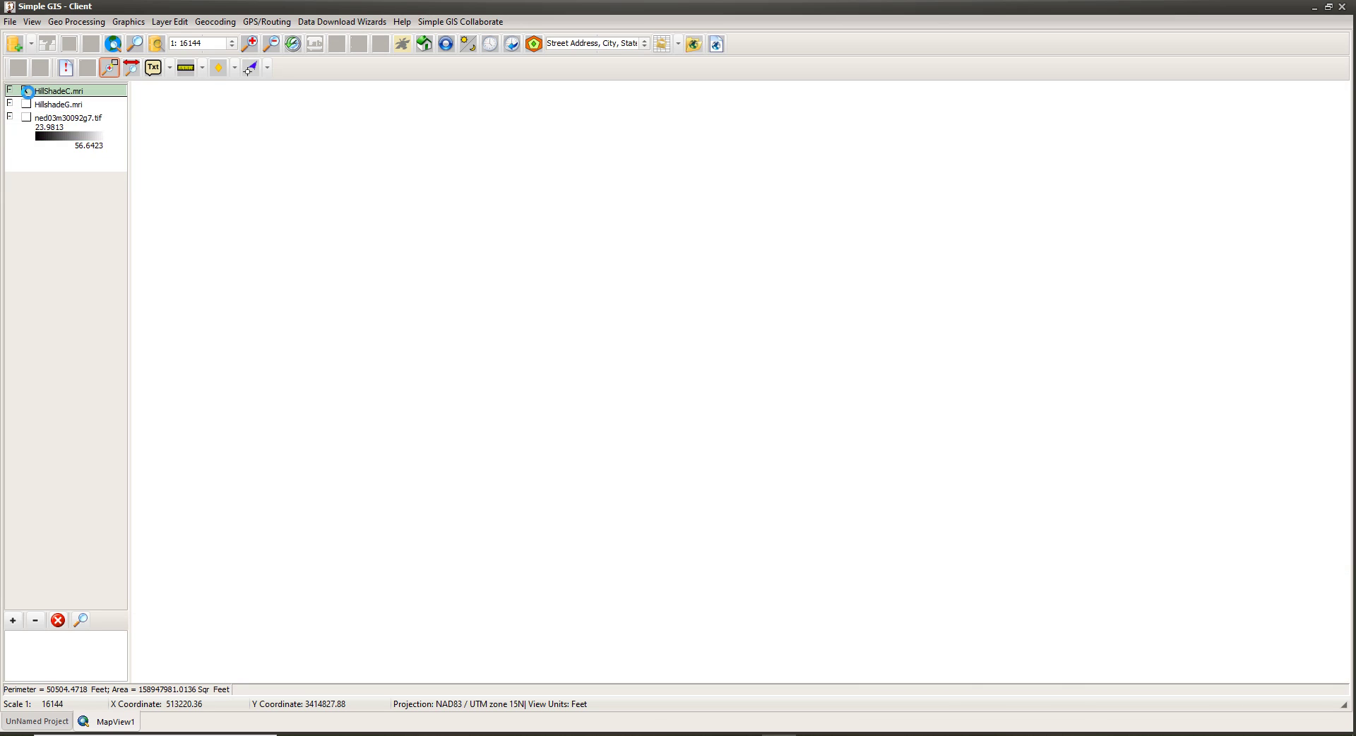